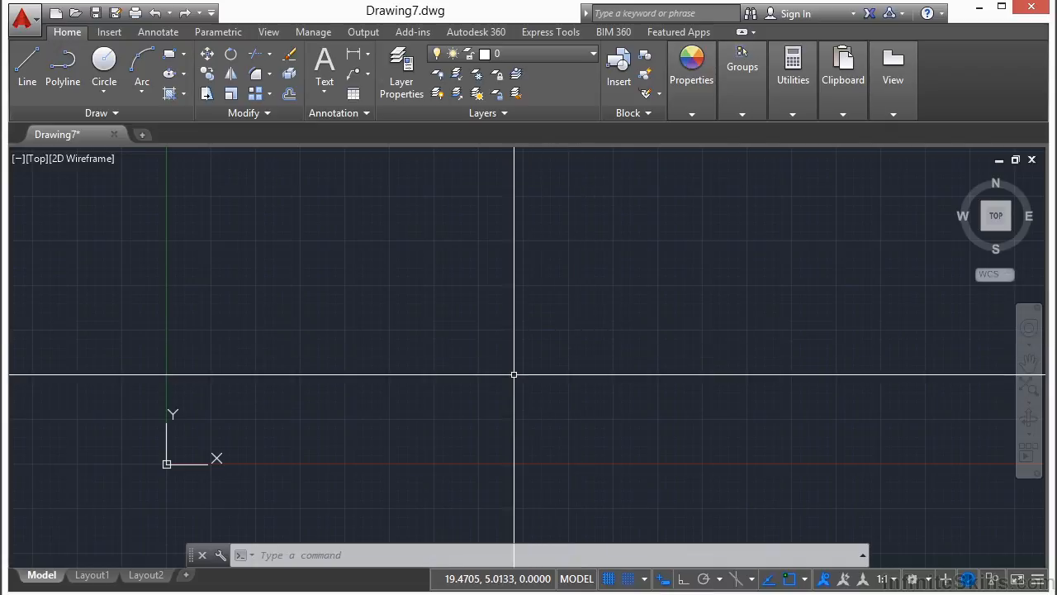
# Run the UCS command and accept the default World coordinate system.
pyautogui.write('UCS')
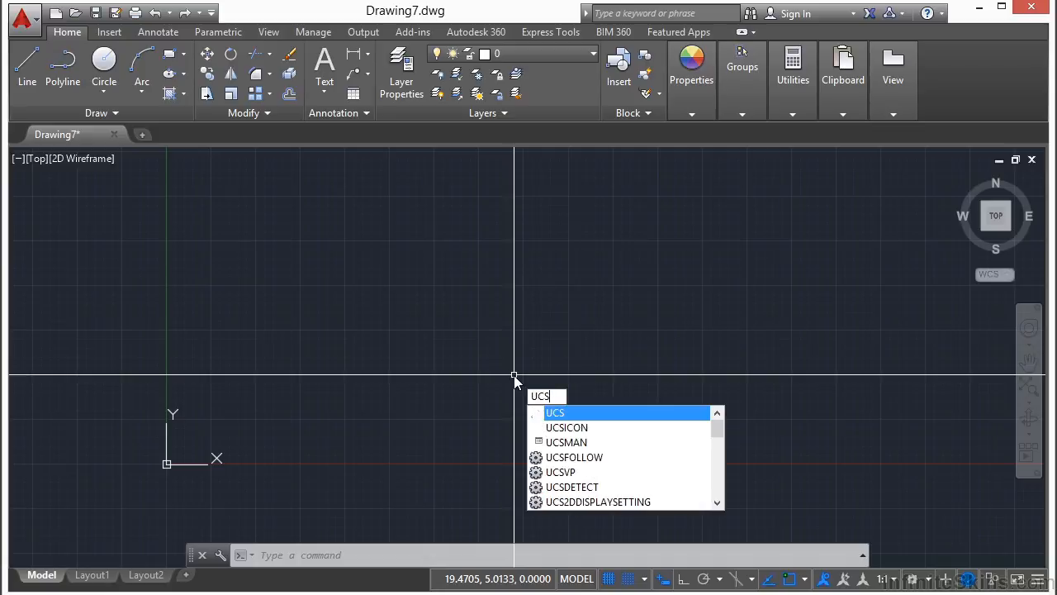
pyautogui.press('Return')
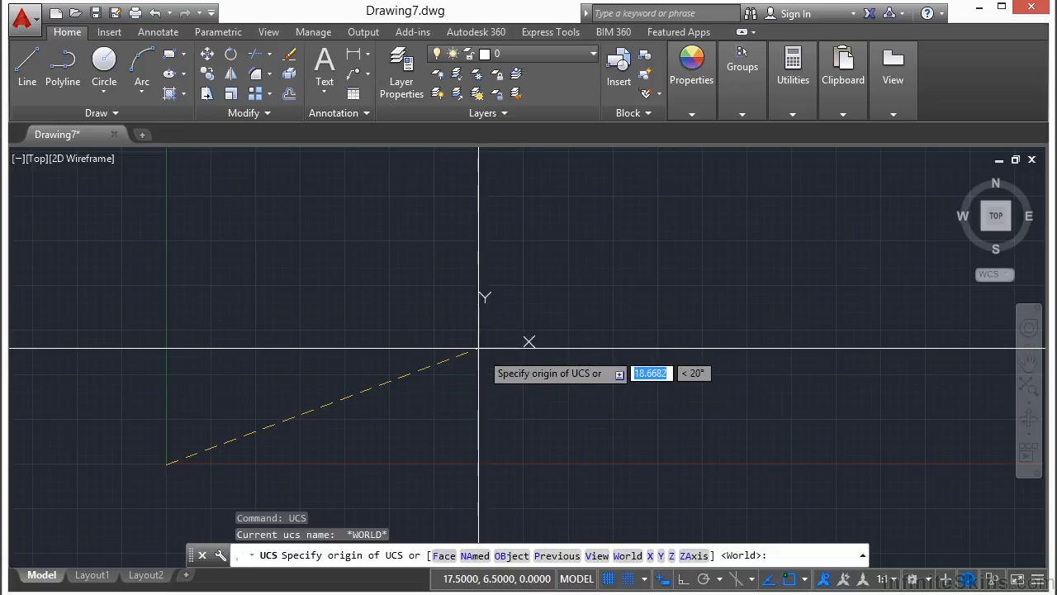
pyautogui.press('Return')
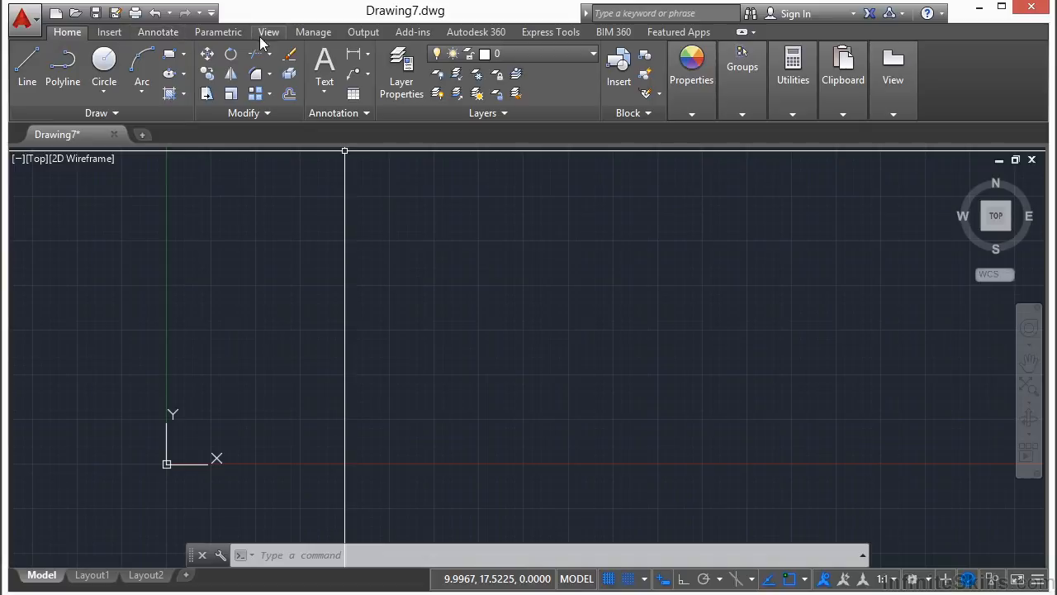
# Add the hidden Visualize tab to the ribbon and bring up its UCS coordinate tools.
pyautogui.rightClick(826, 31)
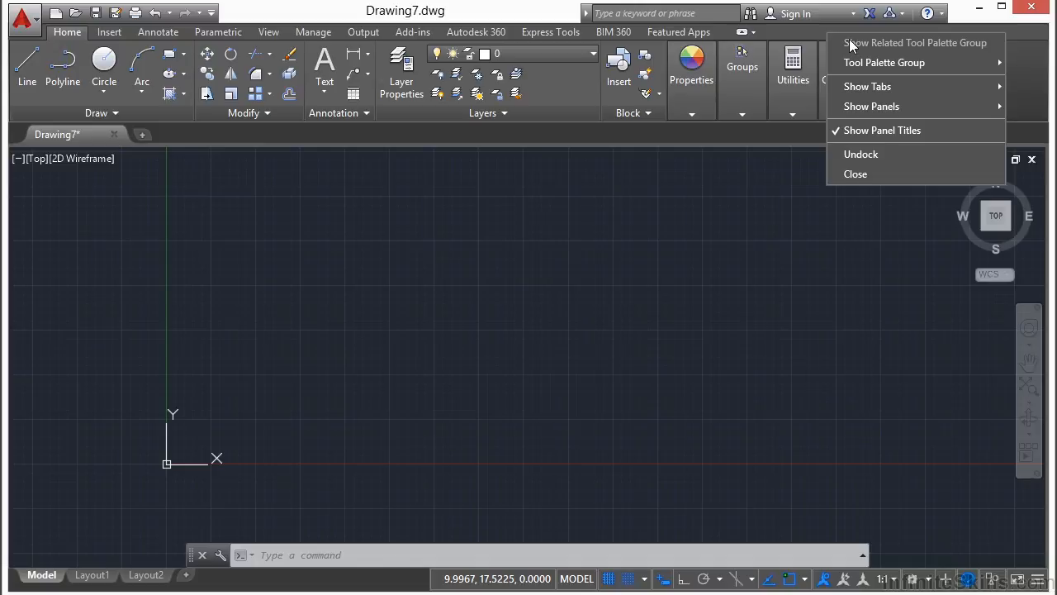
pyautogui.moveTo(861, 65)
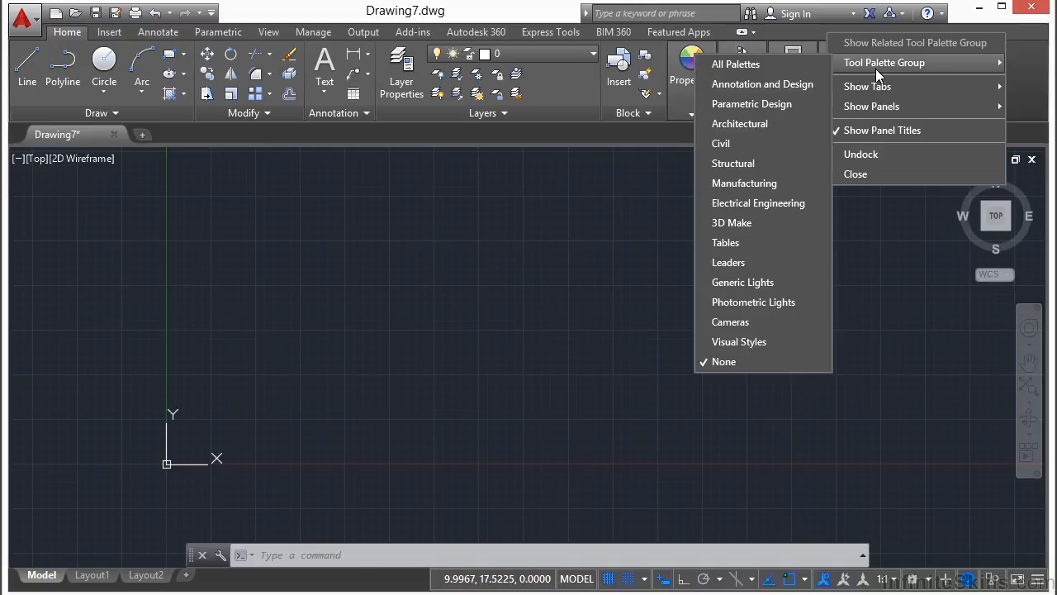
pyautogui.moveTo(882, 106)
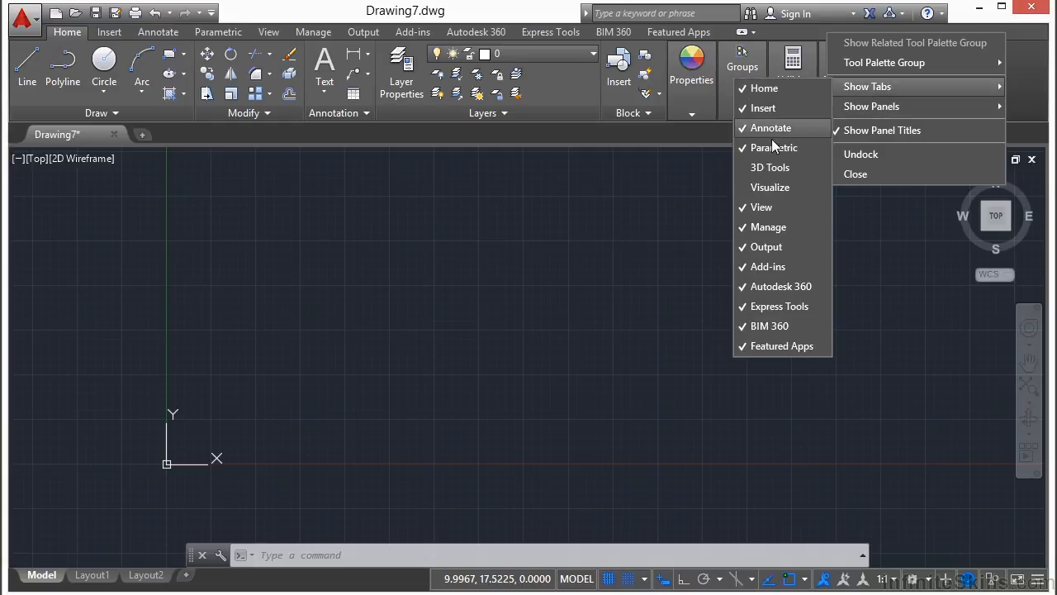
pyautogui.click(753, 188)
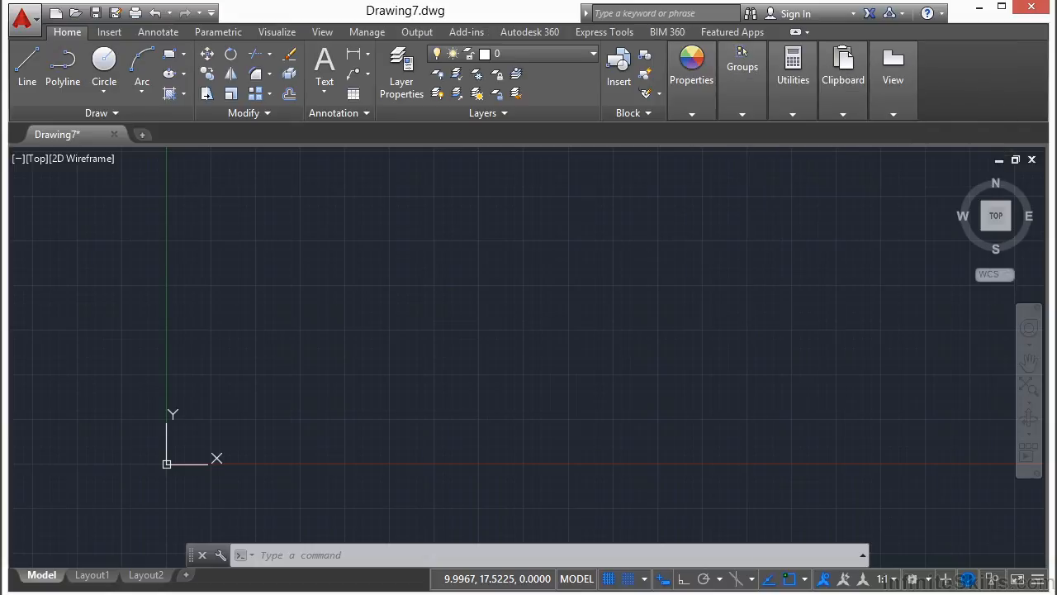
pyautogui.click(279, 33)
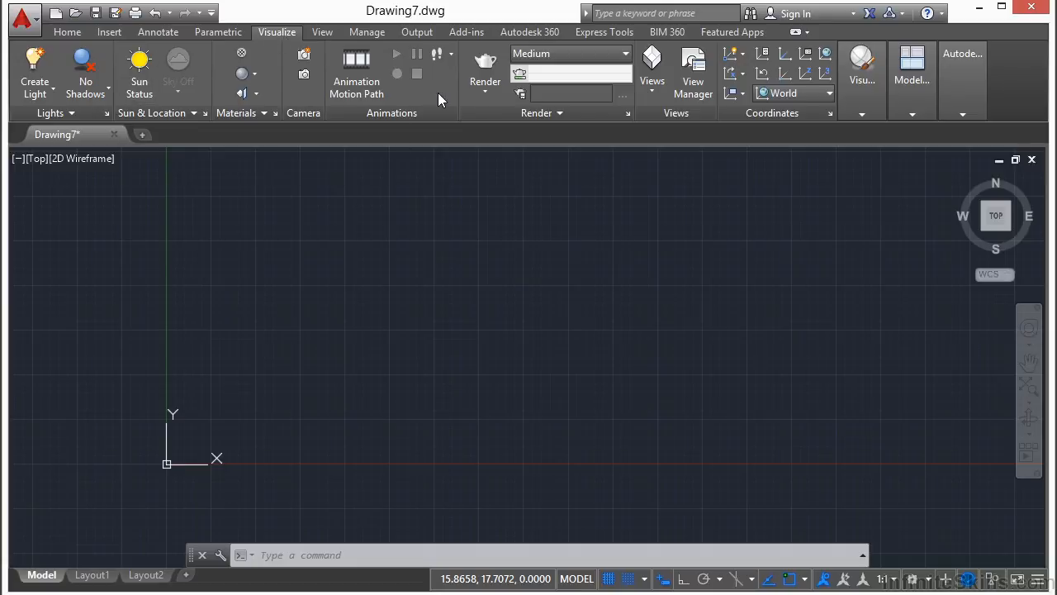
# Set the coordinate system to World through the UCS icon's own options.
pyautogui.click(784, 57)
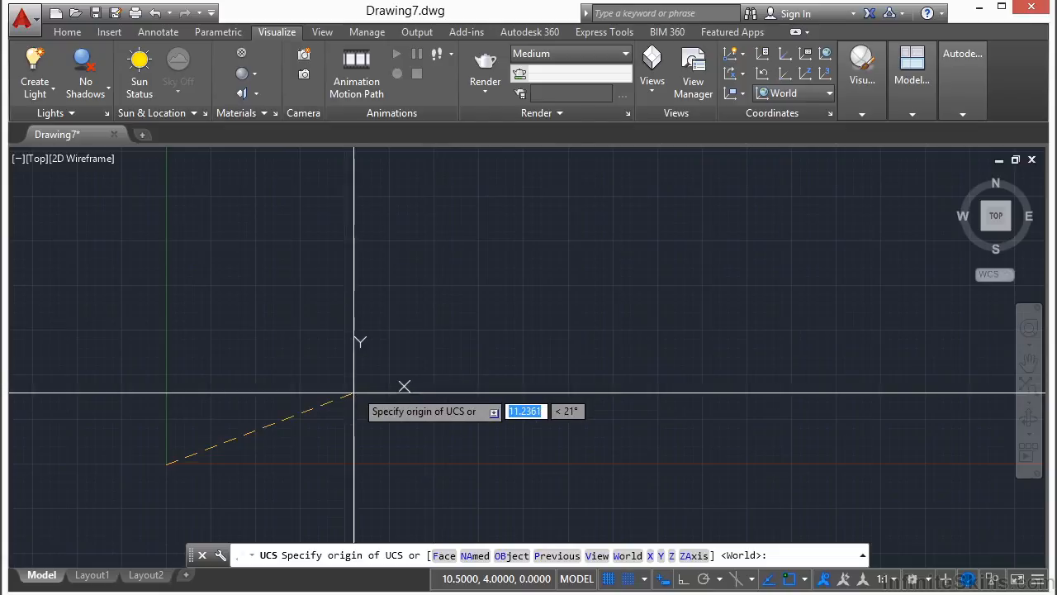
pyautogui.press('Escape')
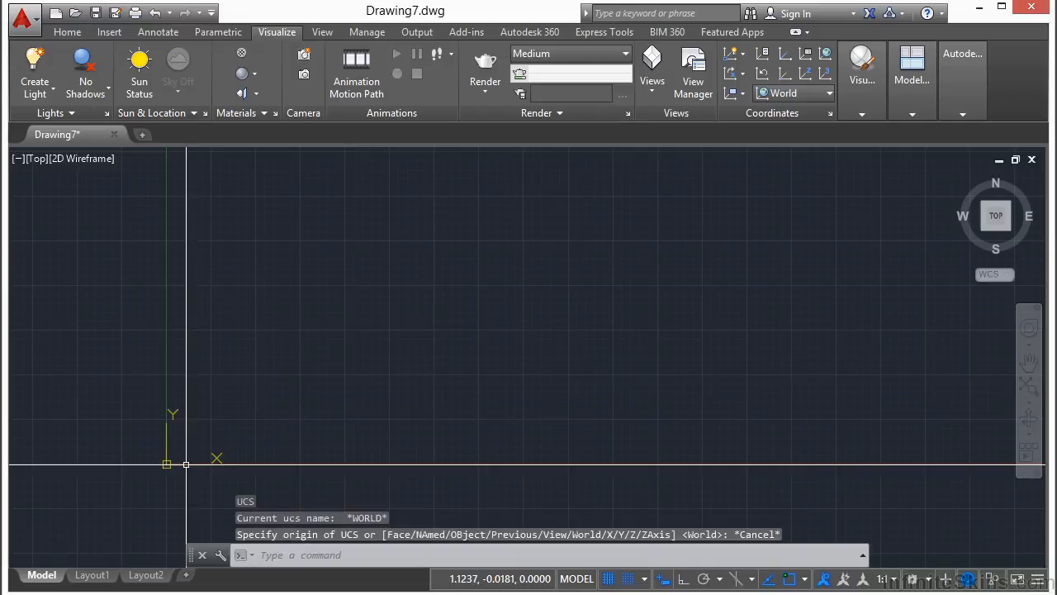
pyautogui.rightClick(185, 465)
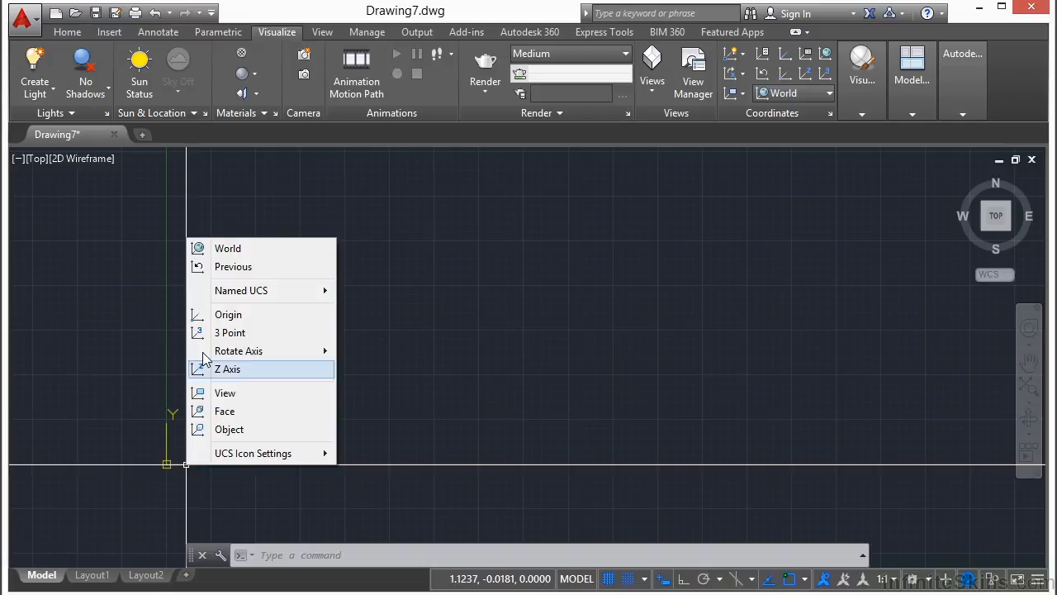
pyautogui.click(229, 248)
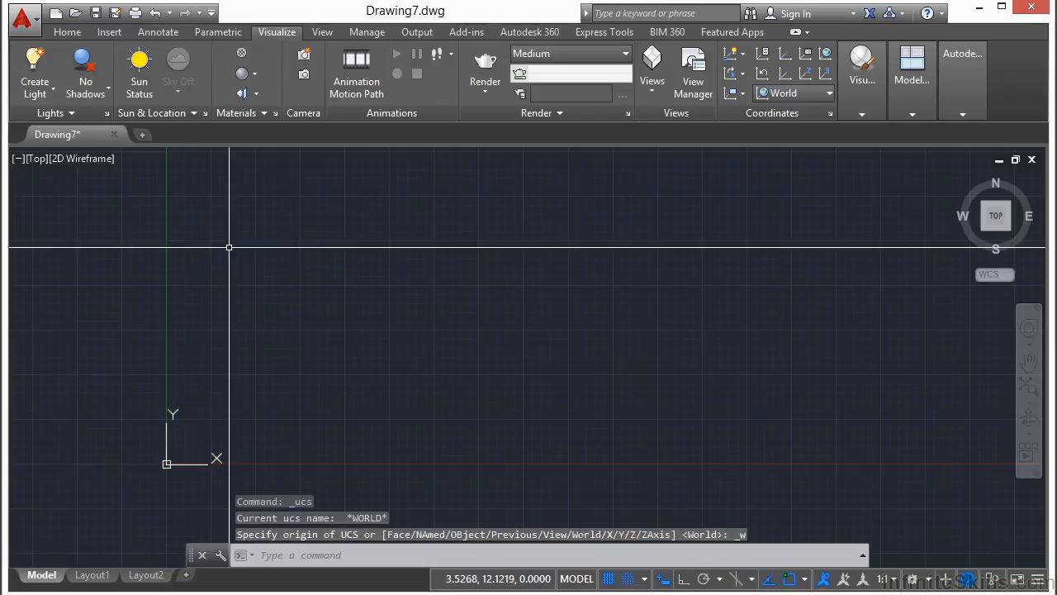
# Move the UCS origin to an empty point up and to the right of the world origin, and return the UCS to World.
pyautogui.rightClick(183, 465)
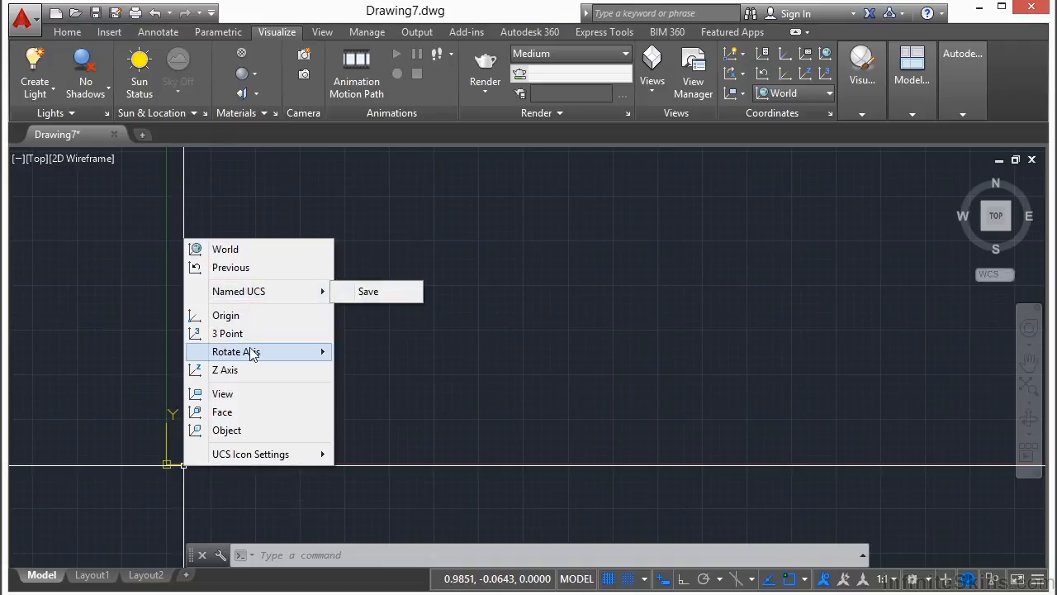
pyautogui.click(232, 320)
pyautogui.click(372, 294)
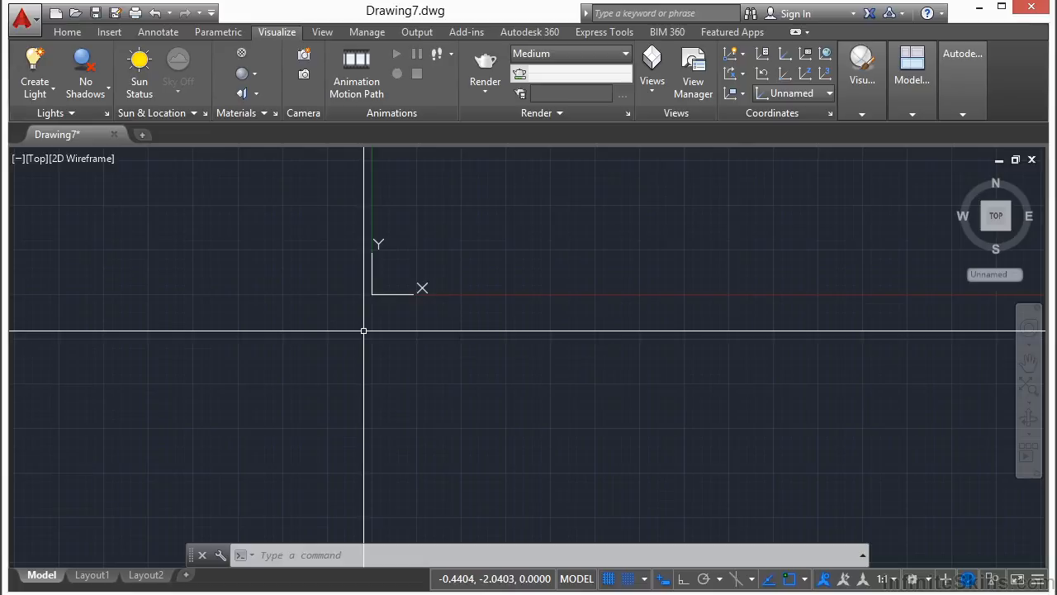
pyautogui.click(385, 294)
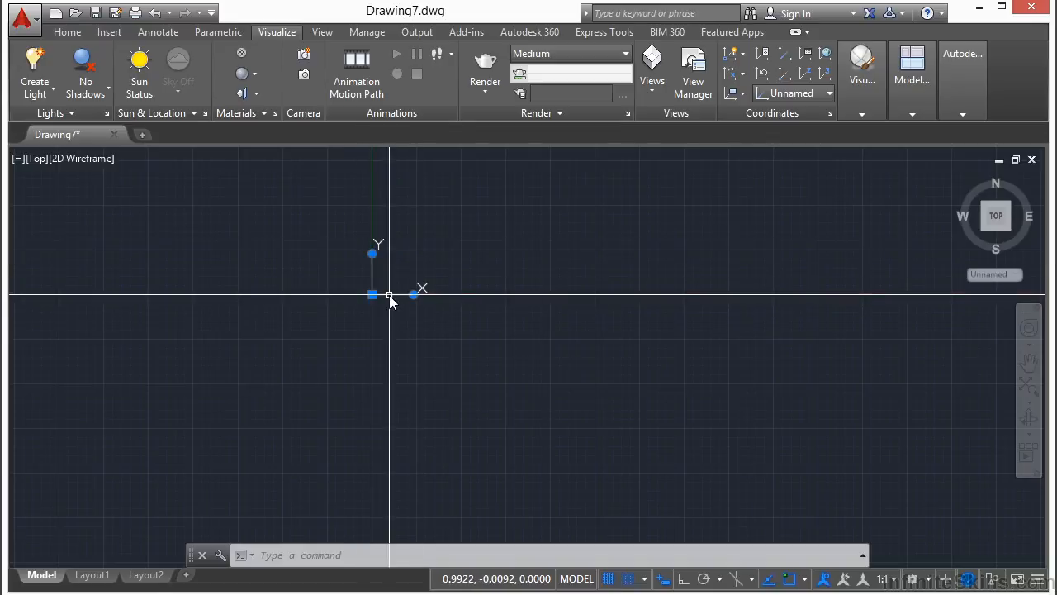
pyautogui.moveTo(389, 294)
pyautogui.click(430, 304)
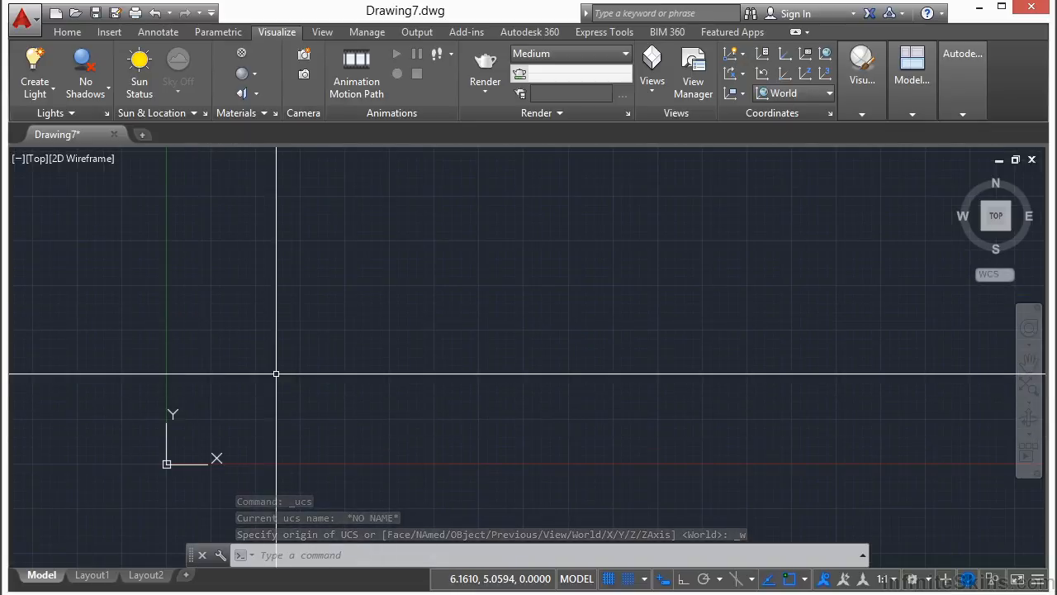
# Draw a single diagonal line rising to the right, above and to the right of the UCS icon.
pyautogui.write('l')
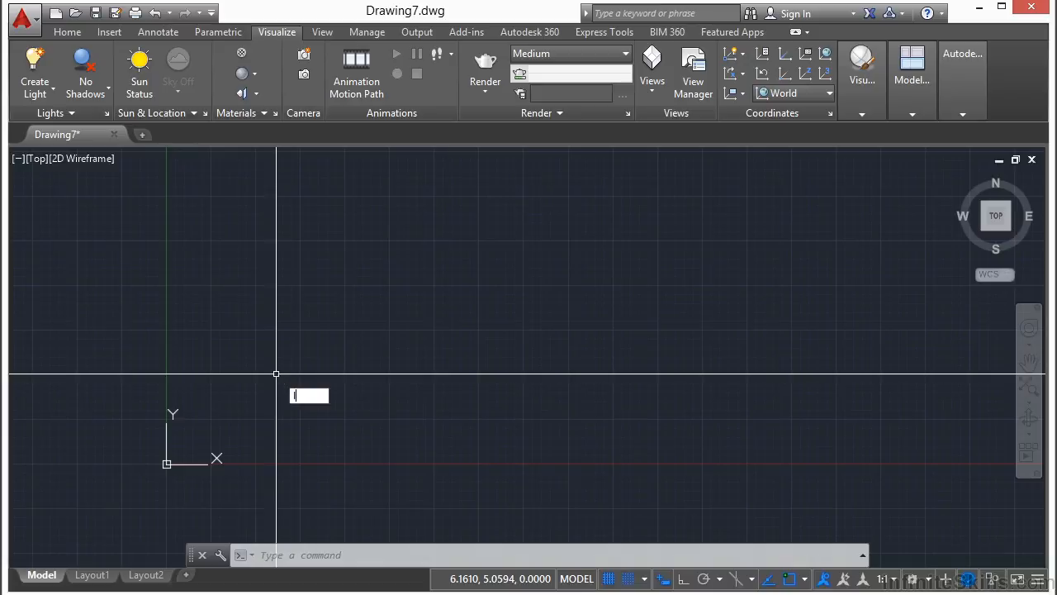
pyautogui.press('Return')
pyautogui.click(283, 382)
pyautogui.click(461, 286)
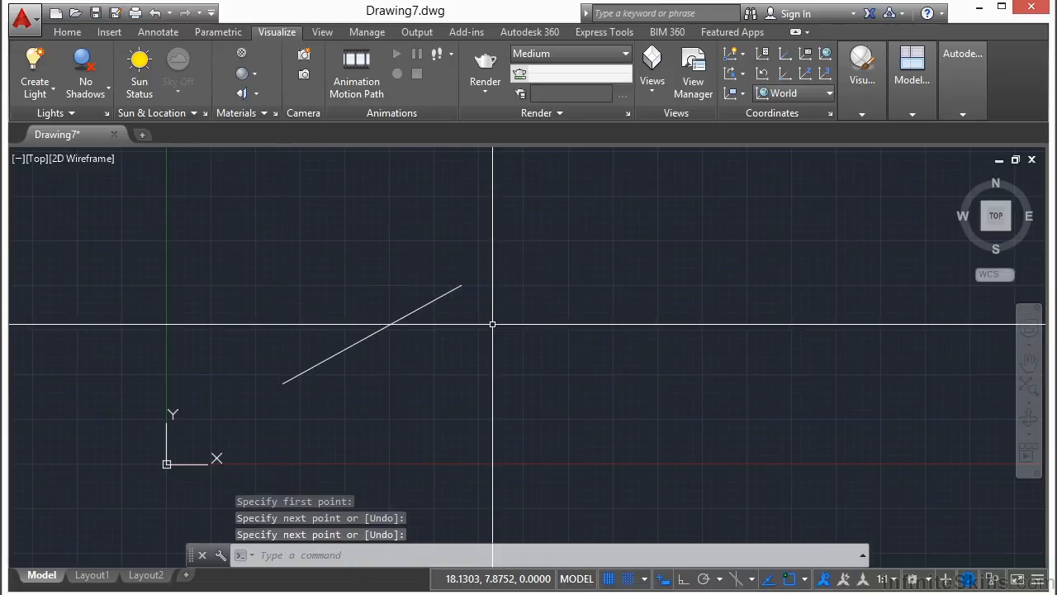
# Align the UCS to the diagonal line with the Object option, picking the line nearer its lower end.
pyautogui.click(187, 467)
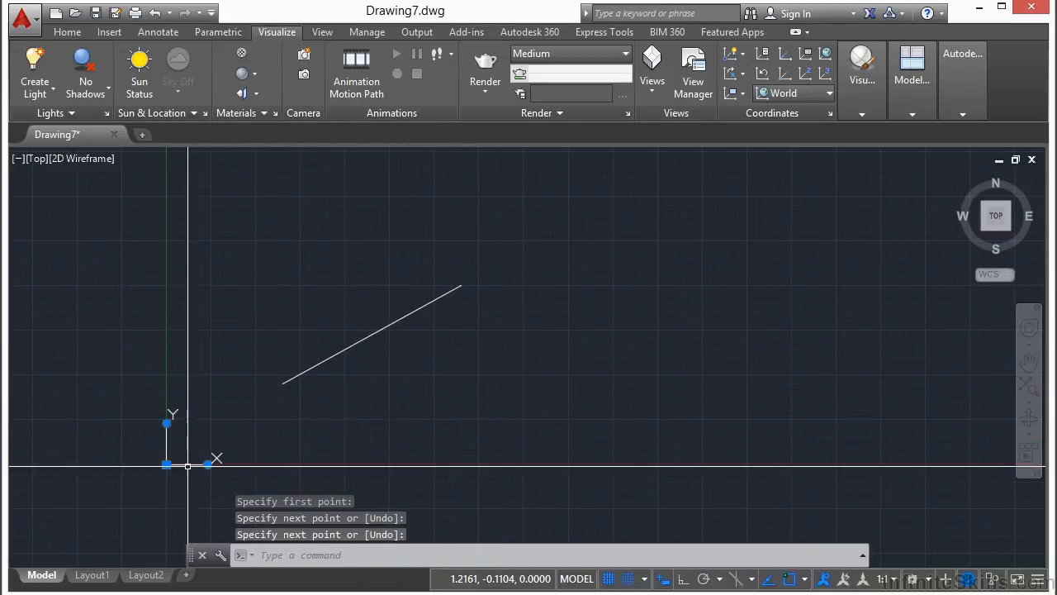
pyautogui.rightClick(187, 466)
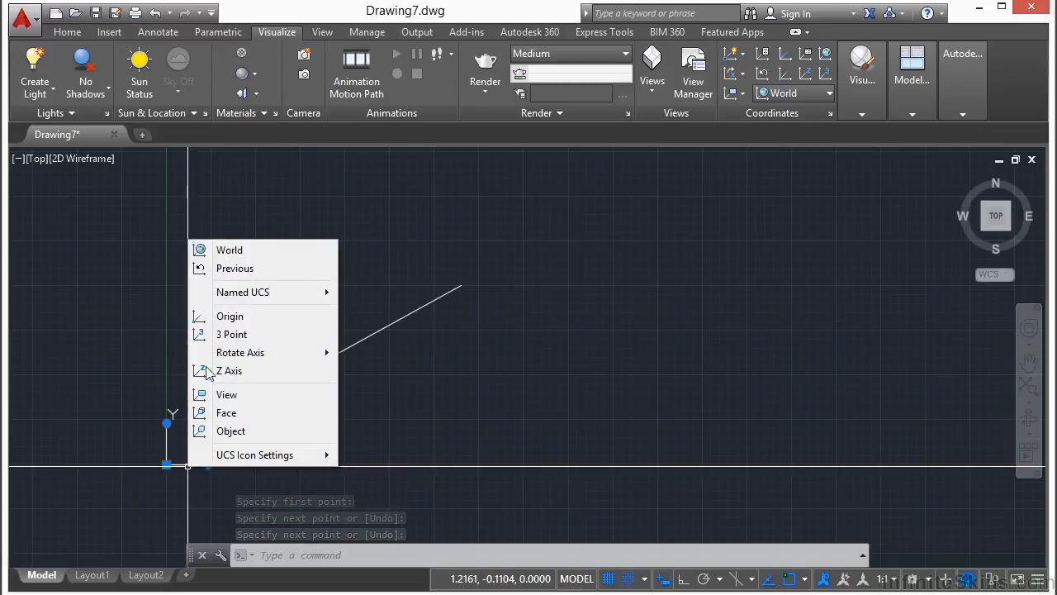
pyautogui.click(231, 430)
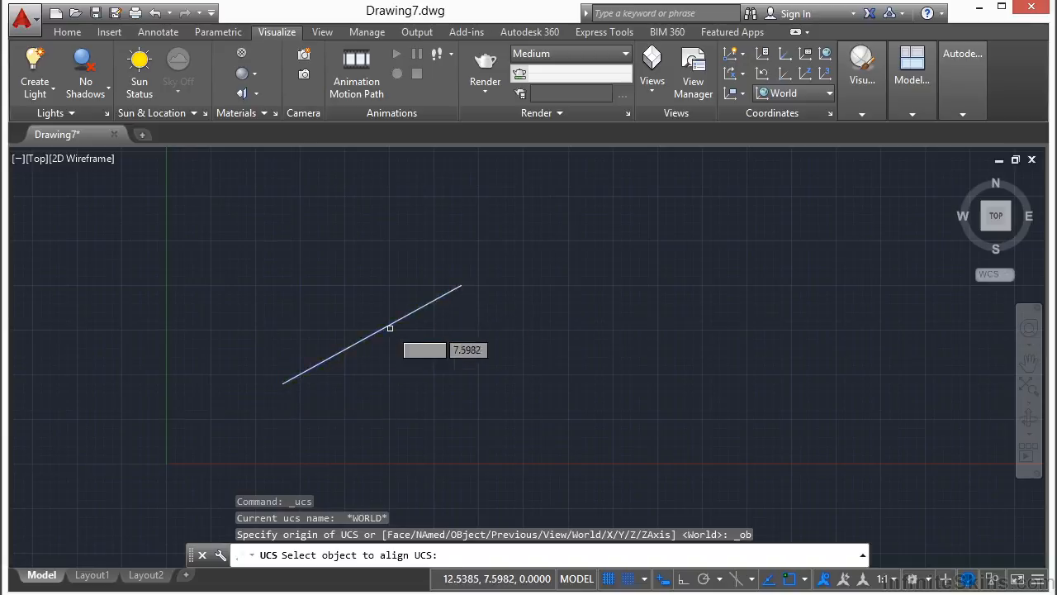
pyautogui.click(327, 357)
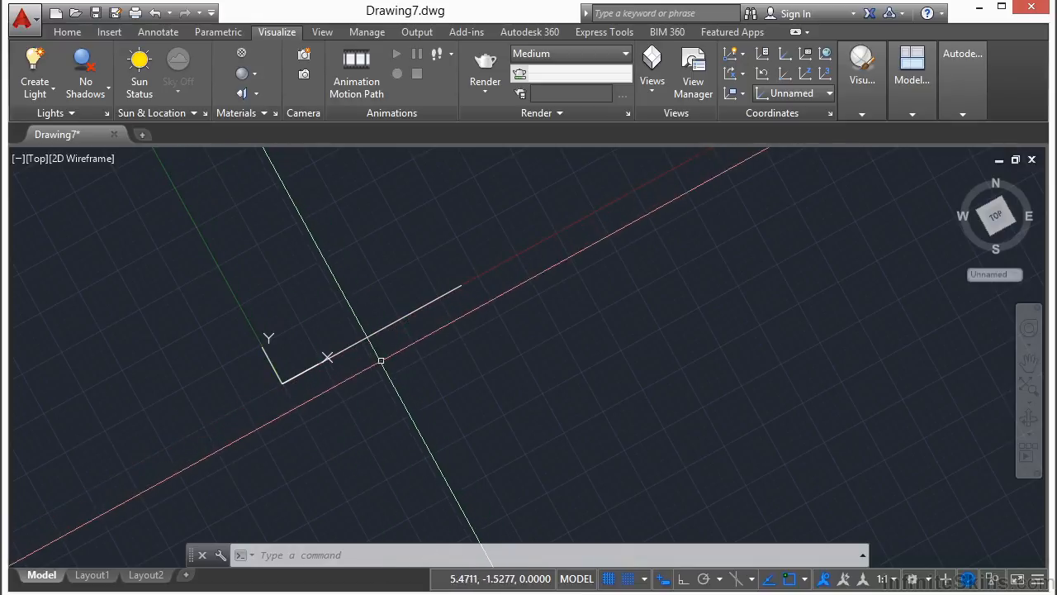
# With Ortho on, draw an L-shaped pair of lines: one crossing the diagonal line perpendicularly, the other running parallel to it.
pyautogui.moveTo(392, 359); pyautogui.dragTo(462, 359)
pyautogui.write('l')
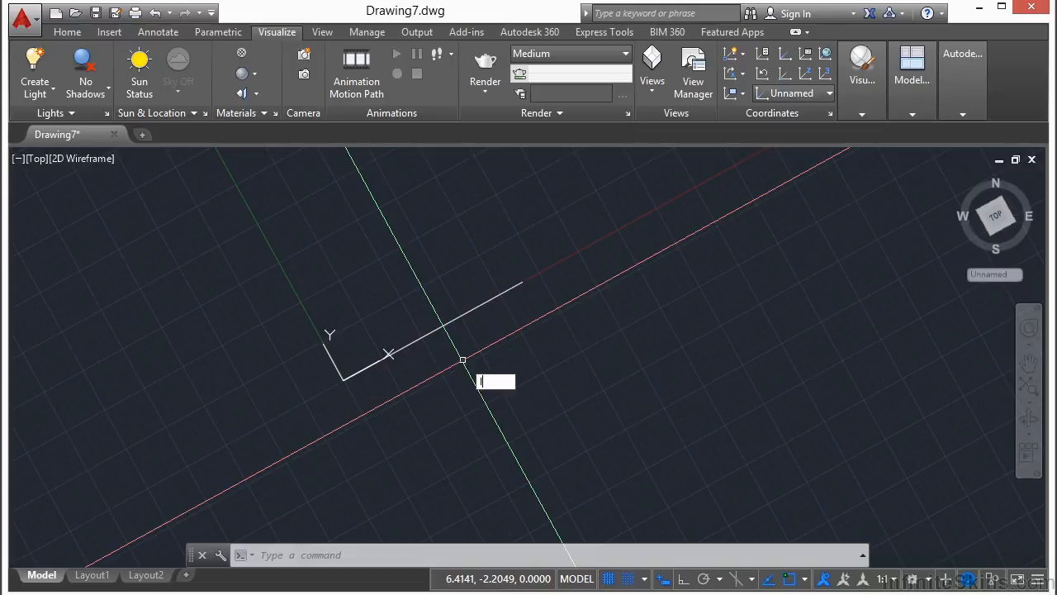
pyautogui.press('Return')
pyautogui.click(427, 252)
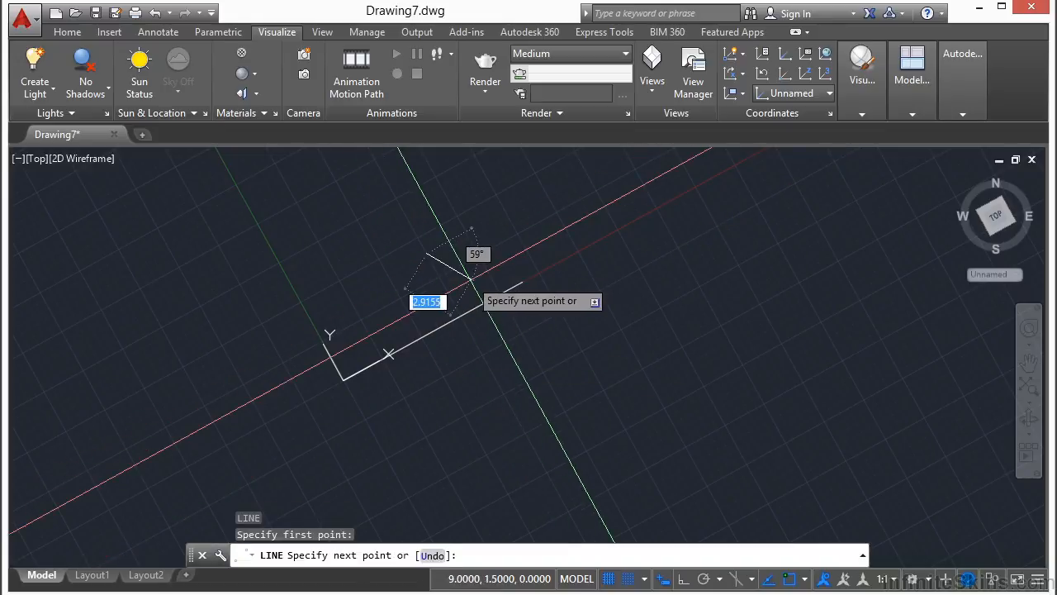
pyautogui.press('F8')
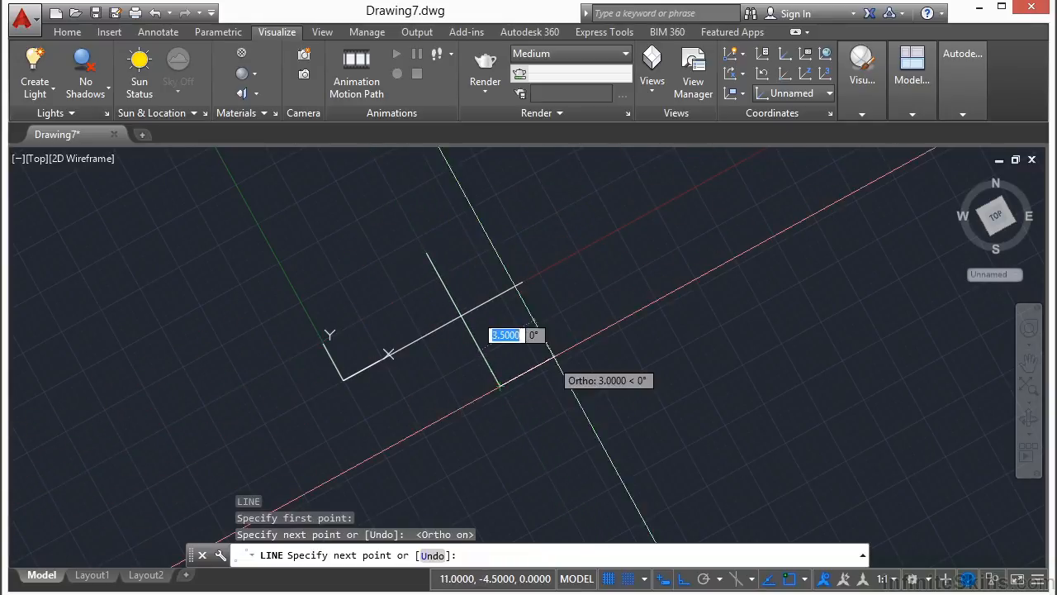
pyautogui.click(602, 330)
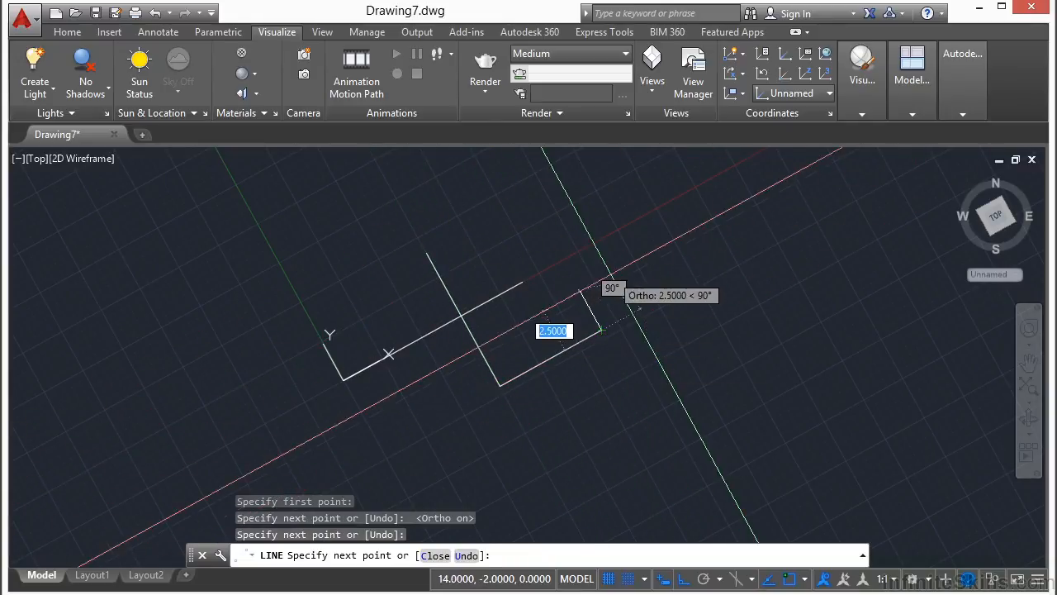
pyautogui.press('Return')
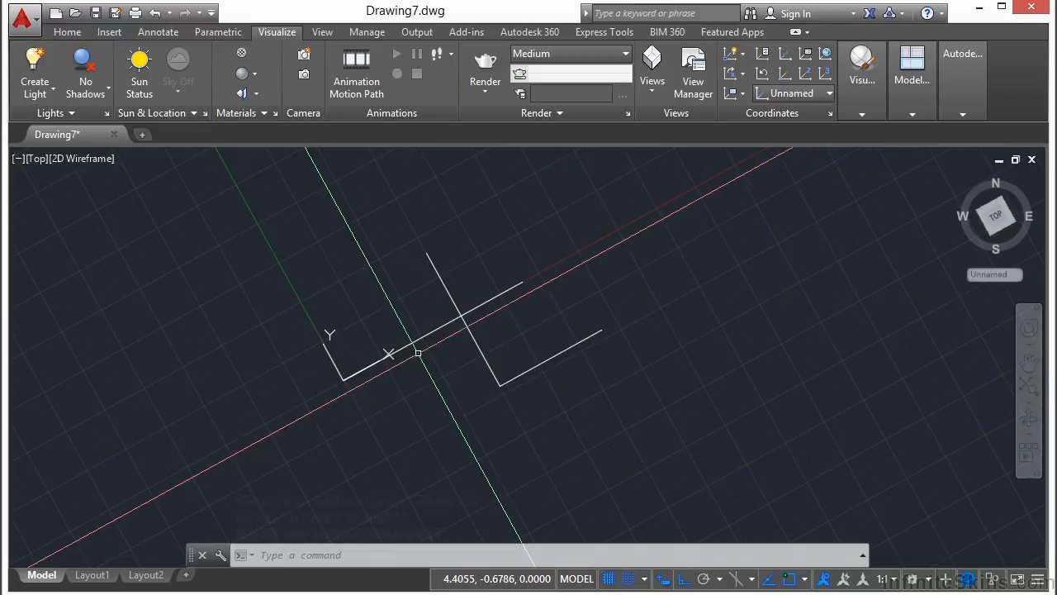
# Rotate the UCS with its X-axis grip, Ortho off, so the X axis slopes gently down to the right.
pyautogui.moveTo(442, 375); pyautogui.dragTo(356, 333, button='middle')
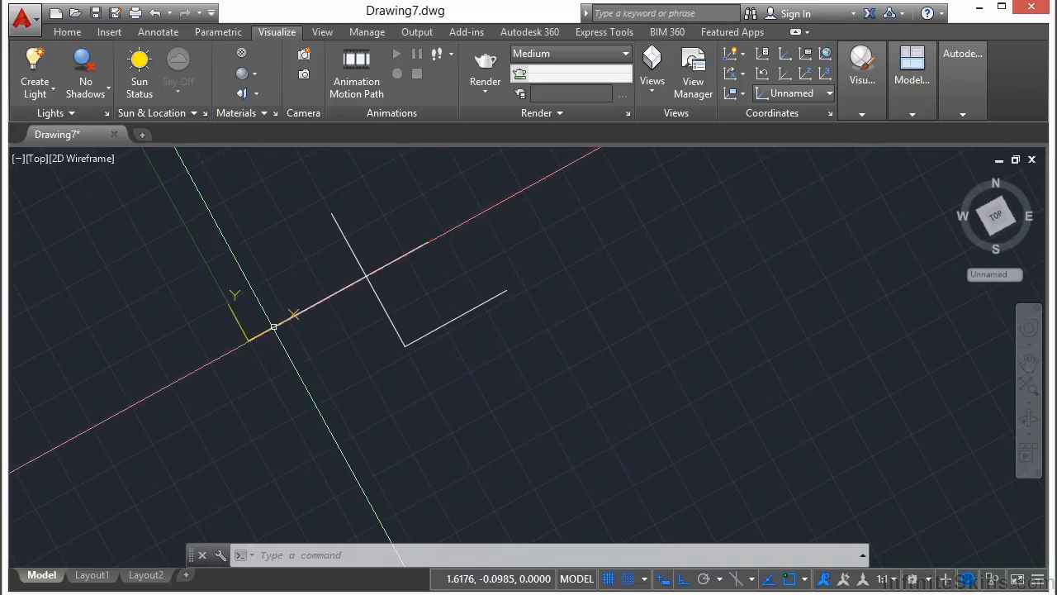
pyautogui.click(272, 329)
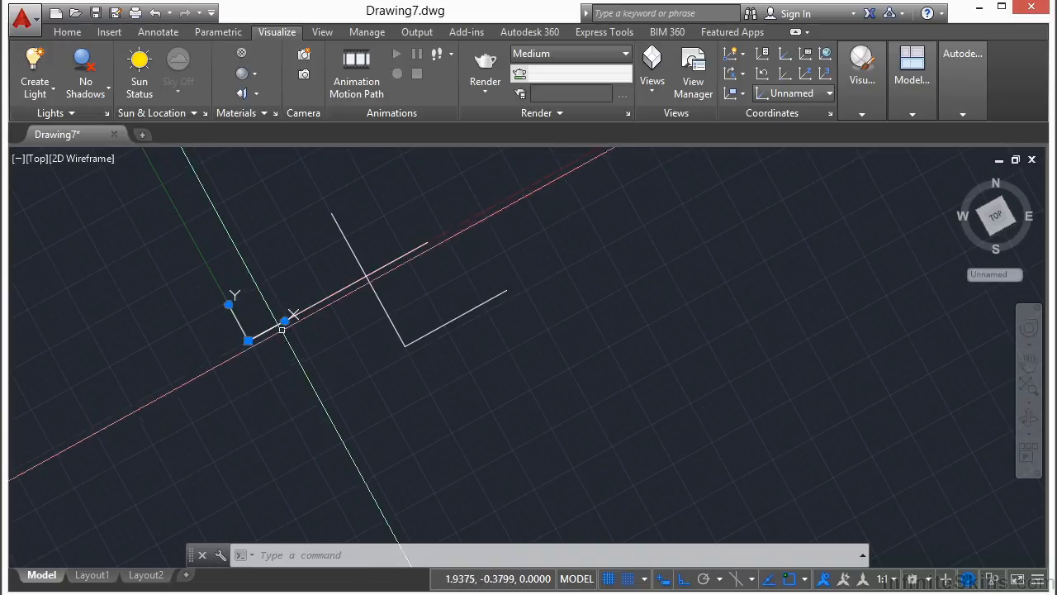
pyautogui.click(284, 320)
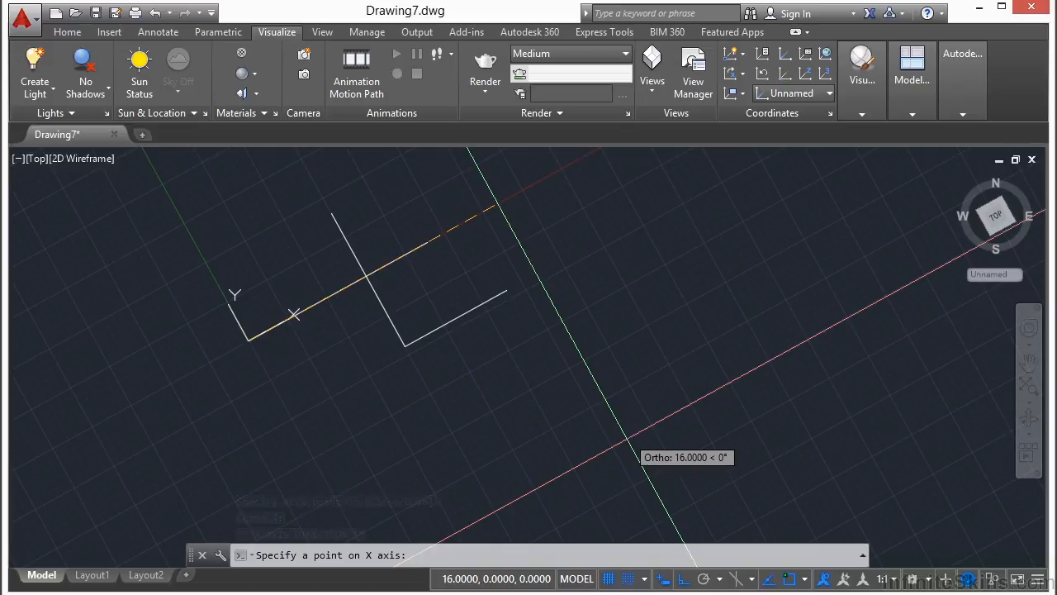
pyautogui.press('F8')
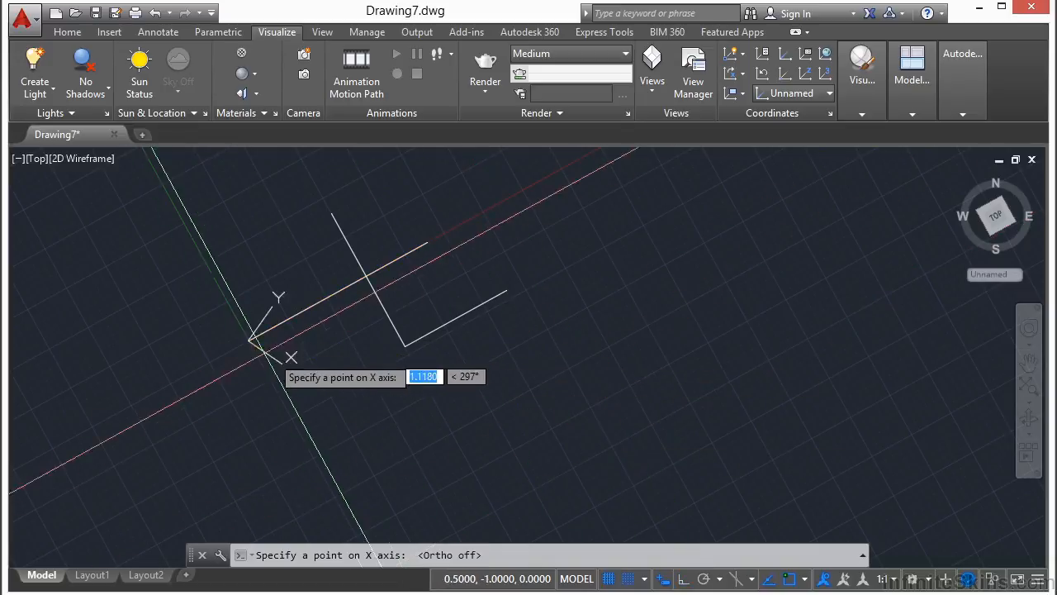
pyautogui.click(311, 360)
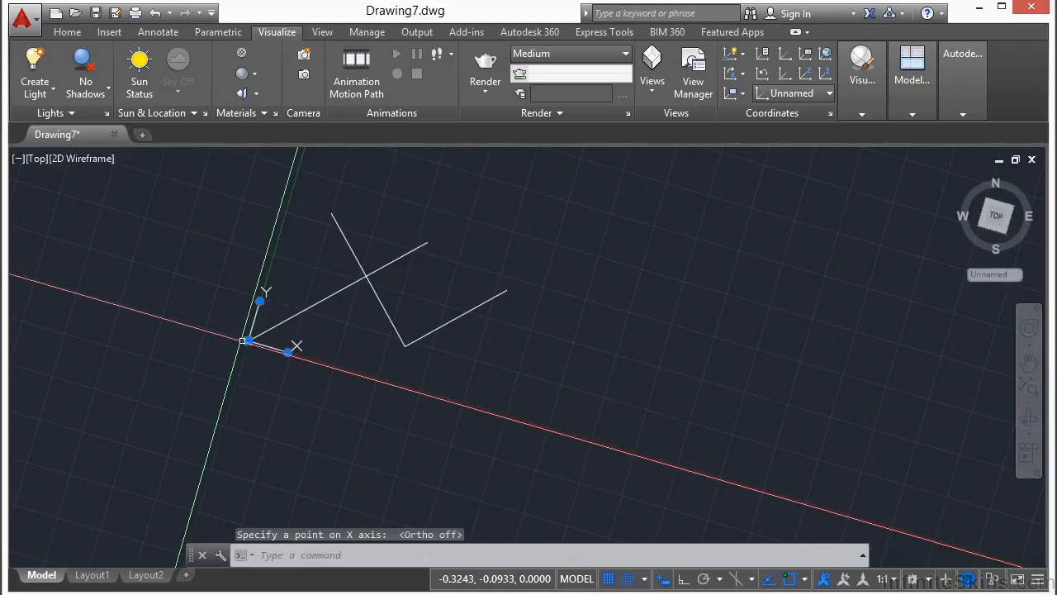
# Move the UCS origin to empty space right of the lines and redirect its Y axis slightly to the left of vertical.
pyautogui.click(247, 339)
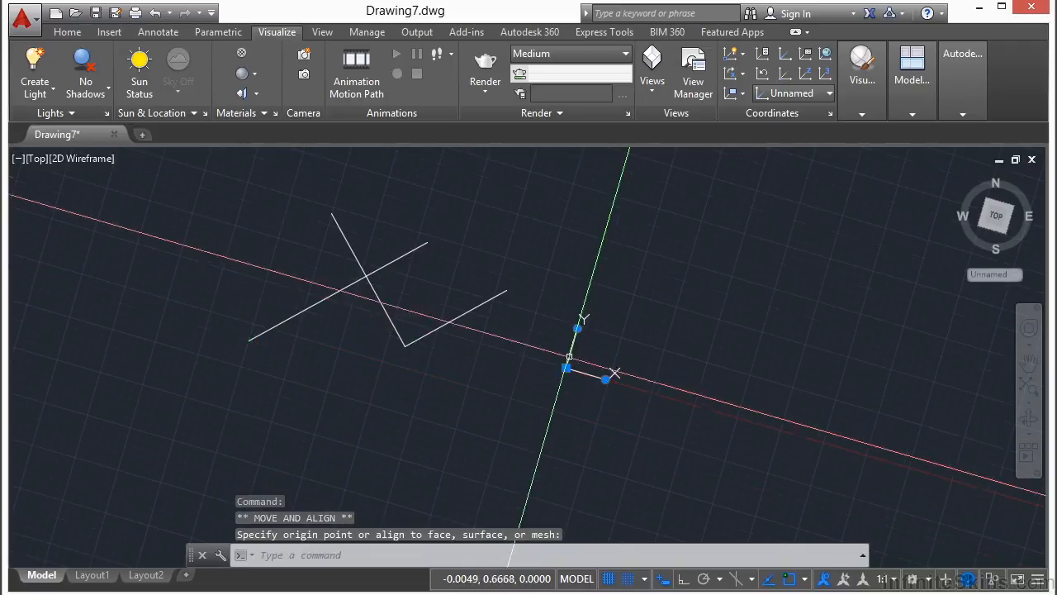
pyautogui.click(575, 334)
pyautogui.click(577, 328)
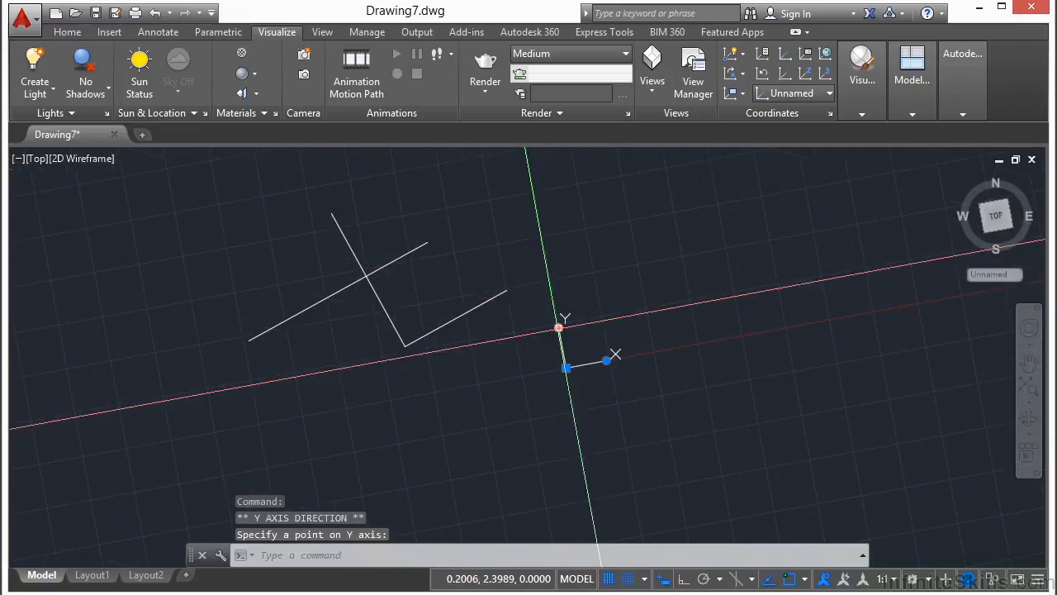
pyautogui.moveTo(609, 276); pyautogui.dragTo(368, 289, button='middle')
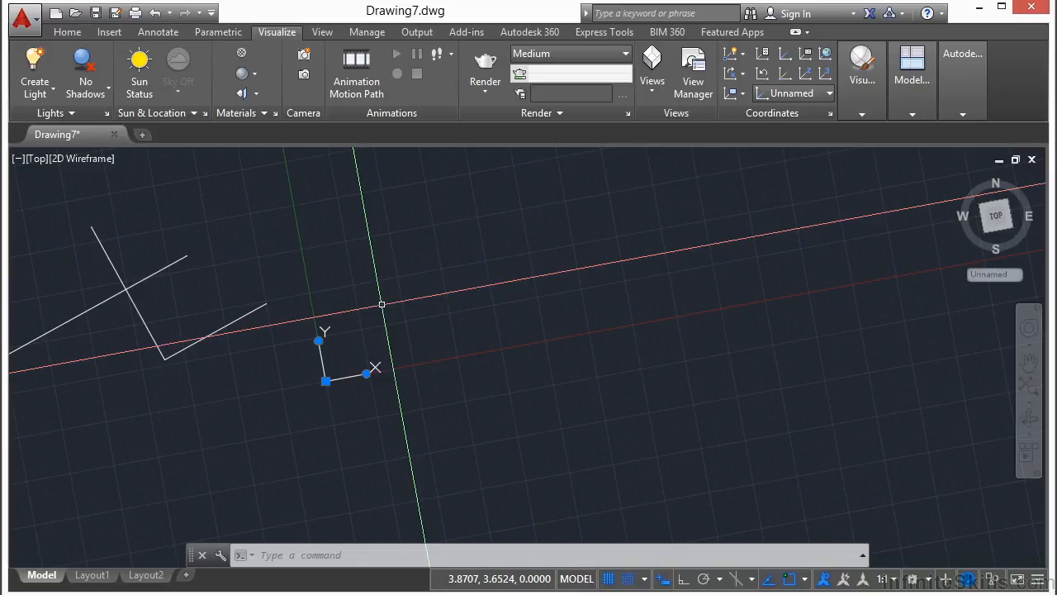
# Examine the preset UCS orientations, the UCS icon settings and the list of named coordinate systems without changing anything.
pyautogui.press('Escape')
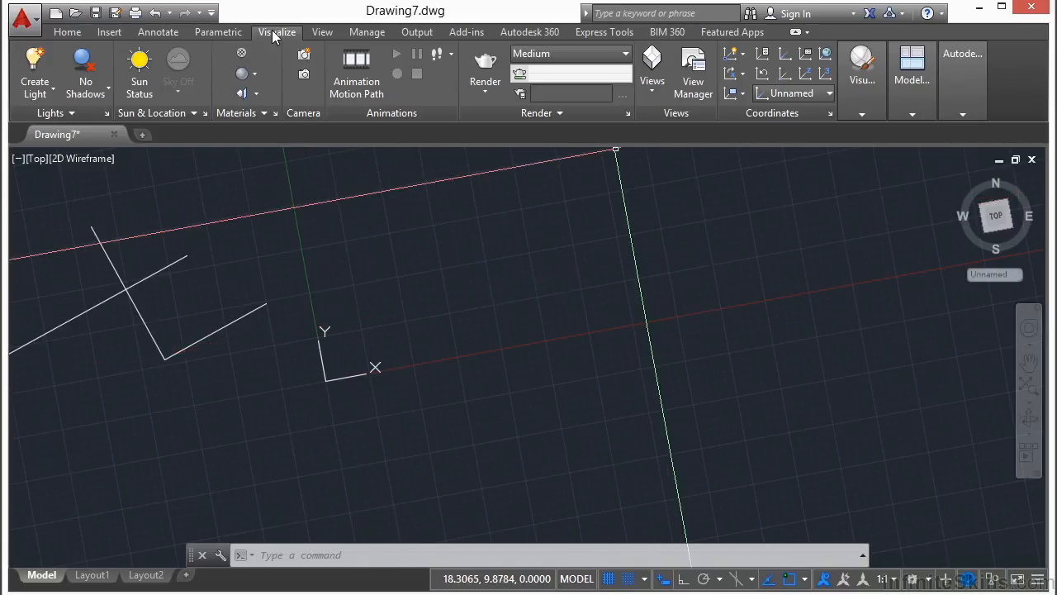
pyautogui.click(824, 98)
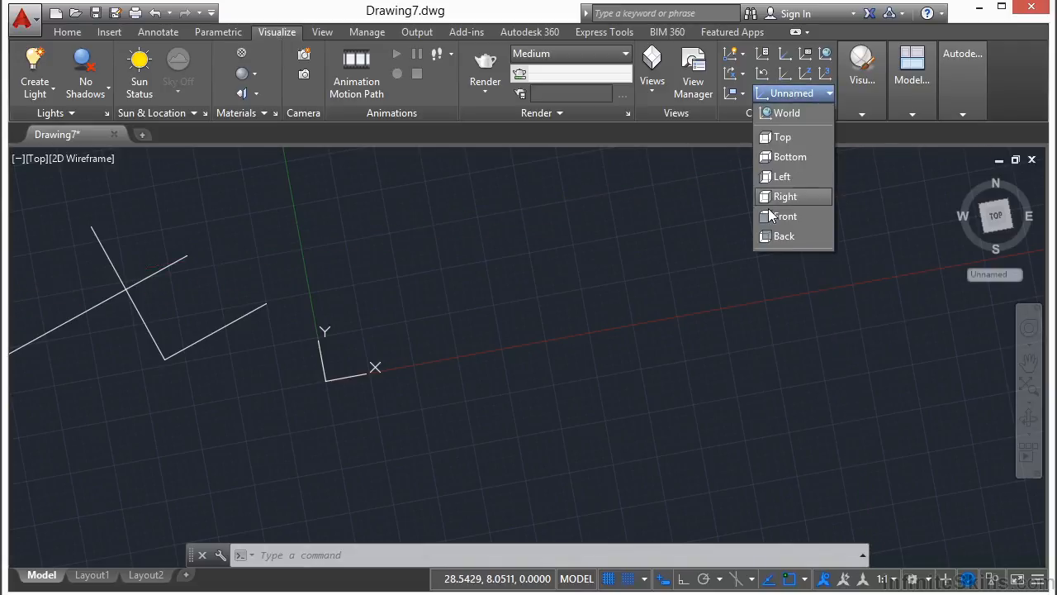
pyautogui.click(787, 214)
pyautogui.click(830, 114)
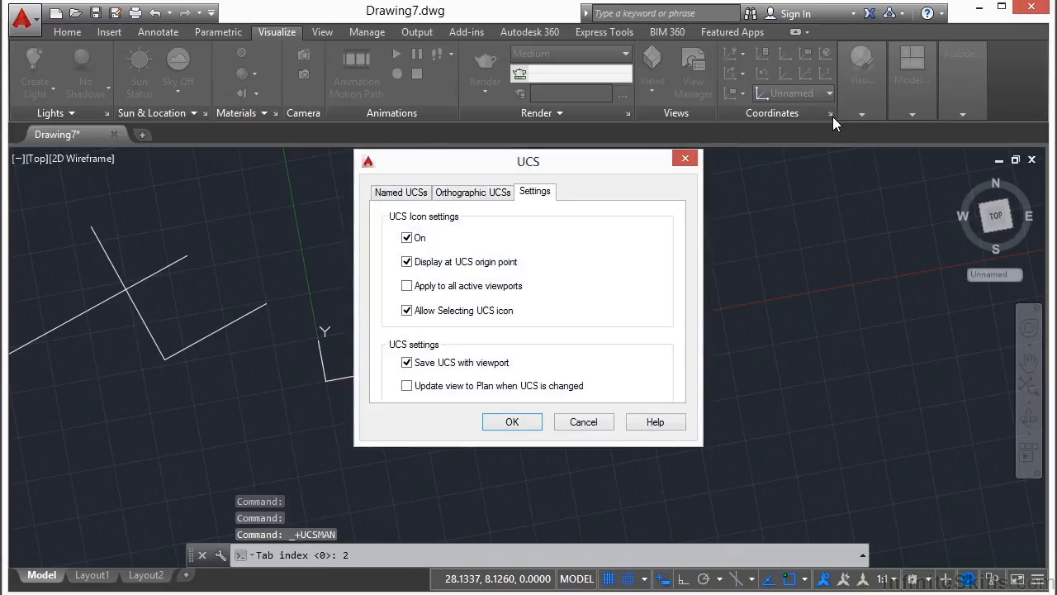
pyautogui.click(412, 190)
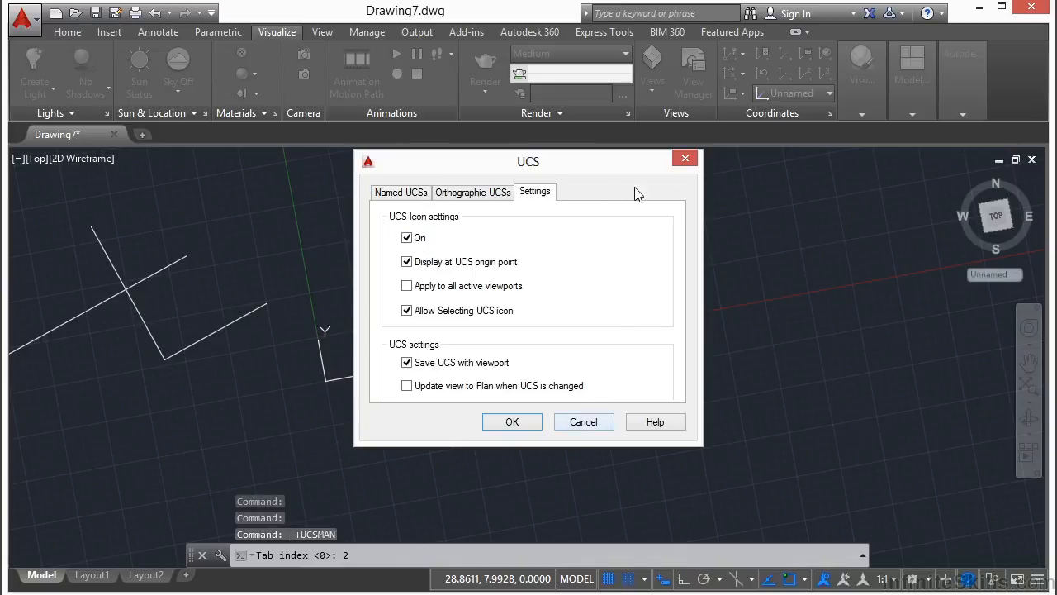
pyautogui.click(583, 421)
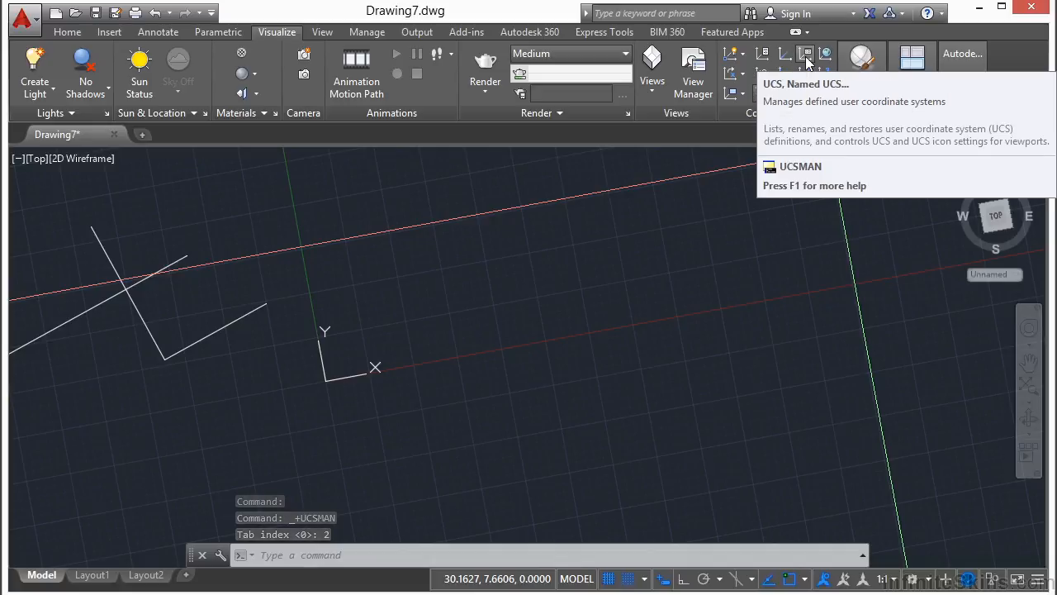
pyautogui.click(805, 55)
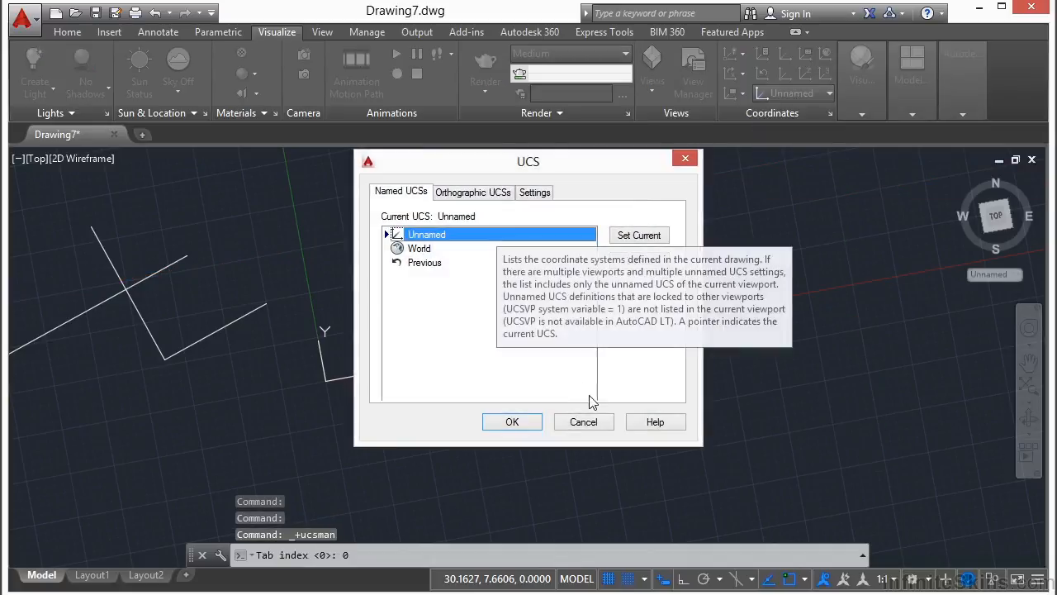
pyautogui.click(581, 421)
# Rename the current unnamed UCS as Custom 1 in the list of named coordinate systems.
pyautogui.click(342, 376)
pyautogui.rightClick(343, 375)
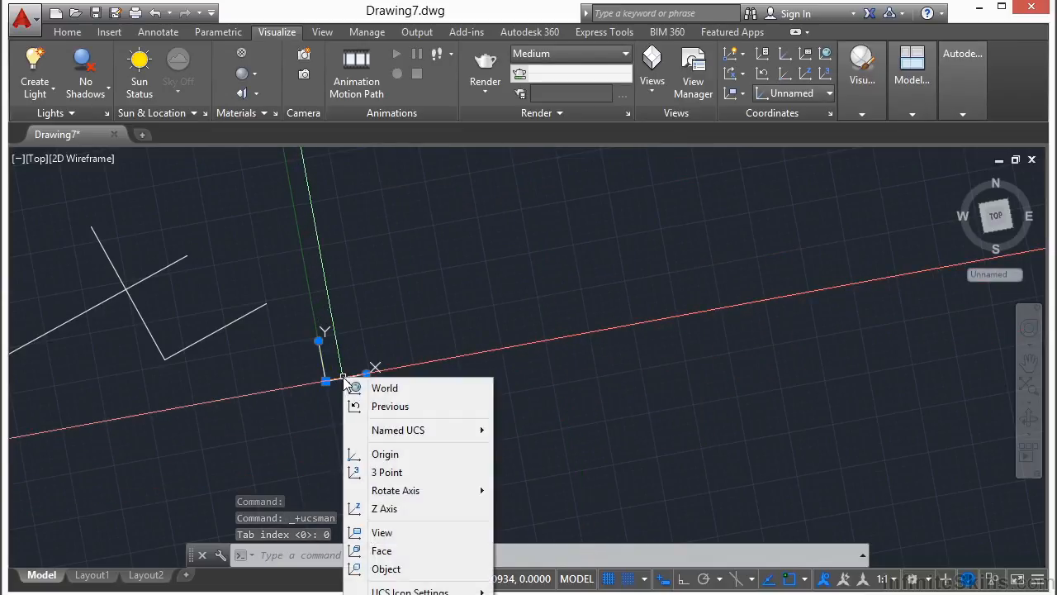
pyautogui.moveTo(413, 436)
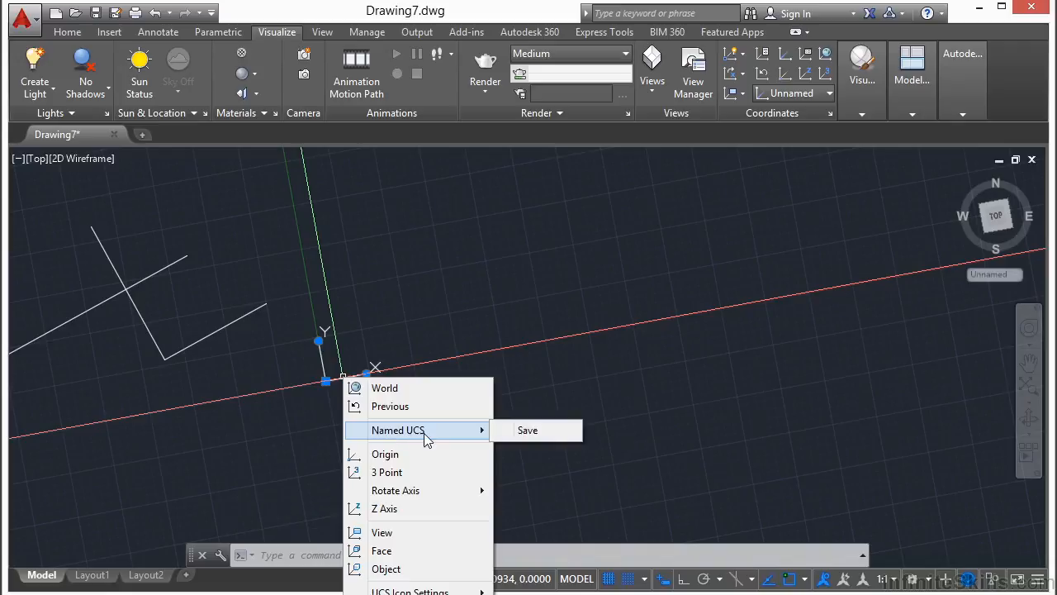
pyautogui.click(424, 438)
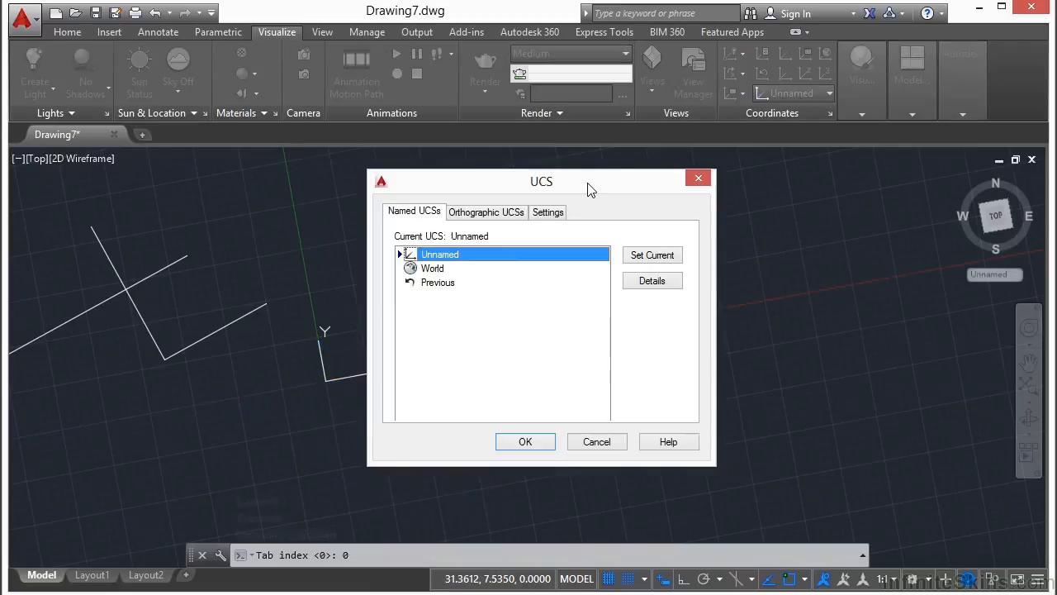
pyautogui.click(435, 269)
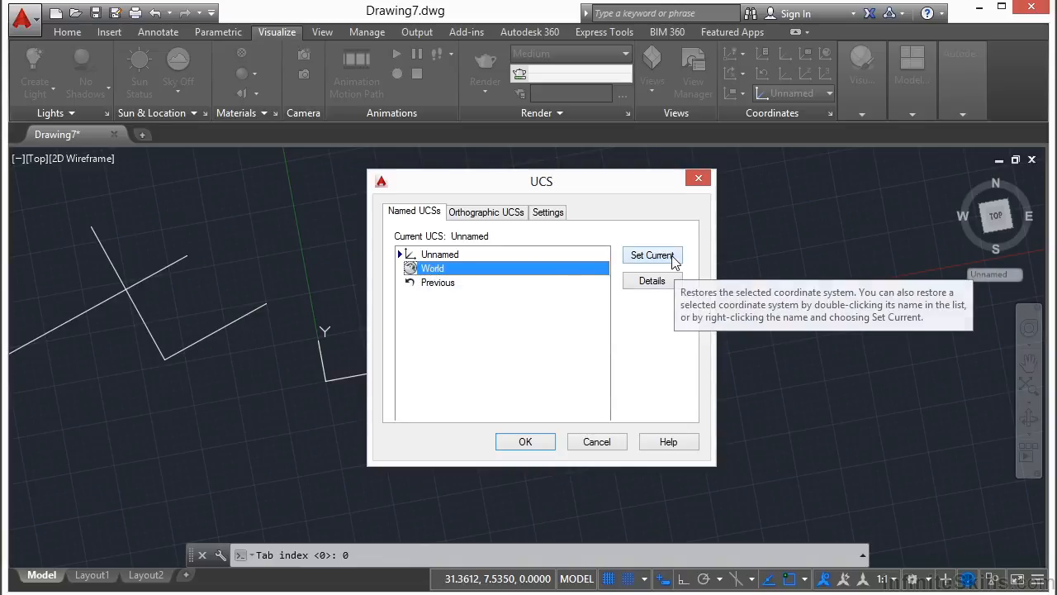
pyautogui.click(447, 284)
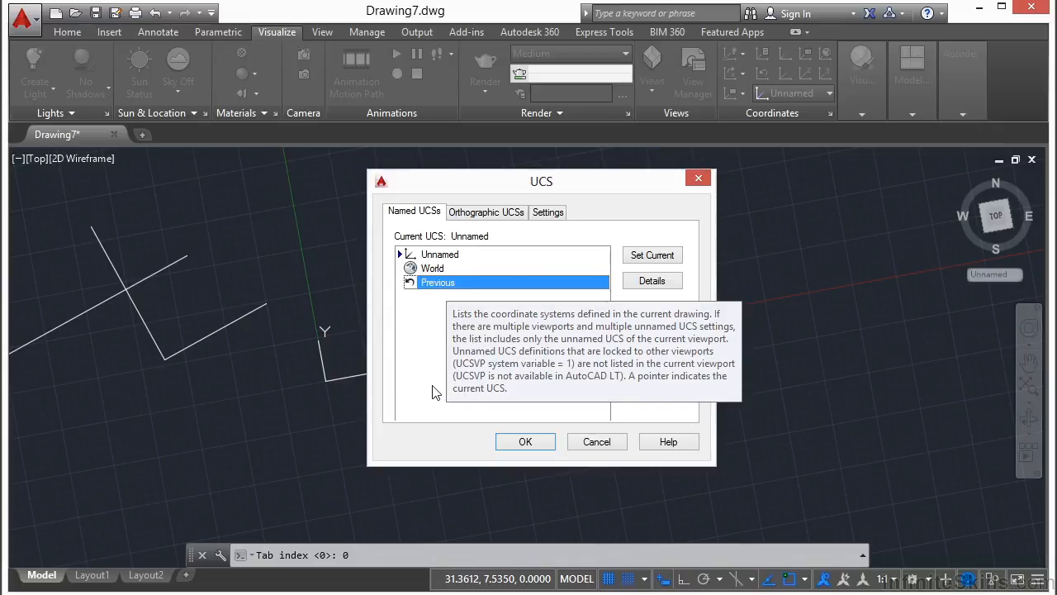
pyautogui.click(456, 255)
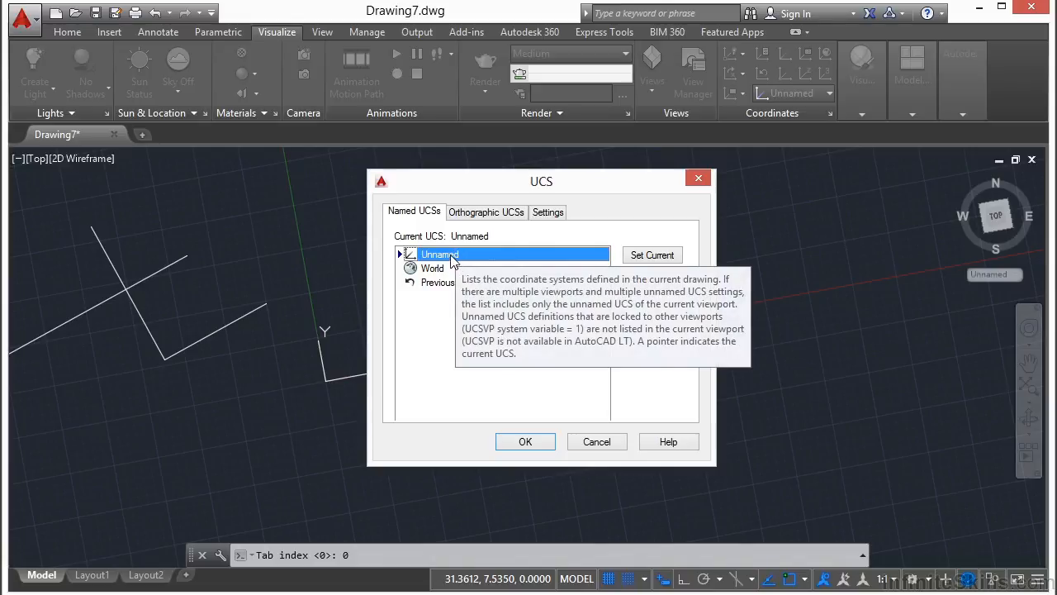
pyautogui.click(451, 257)
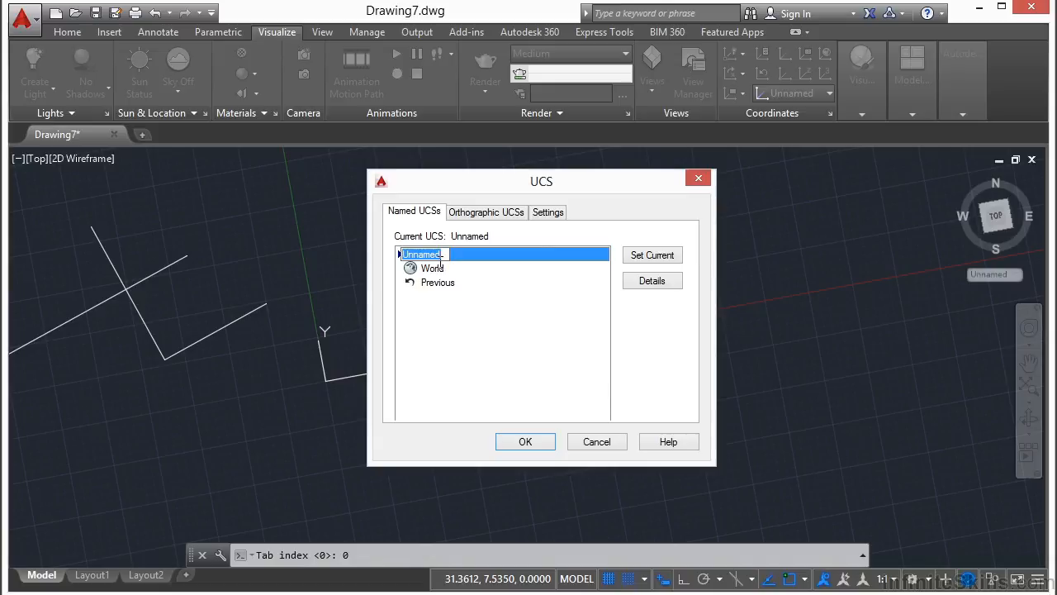
pyautogui.write('Custom 1')
pyautogui.press('Return')
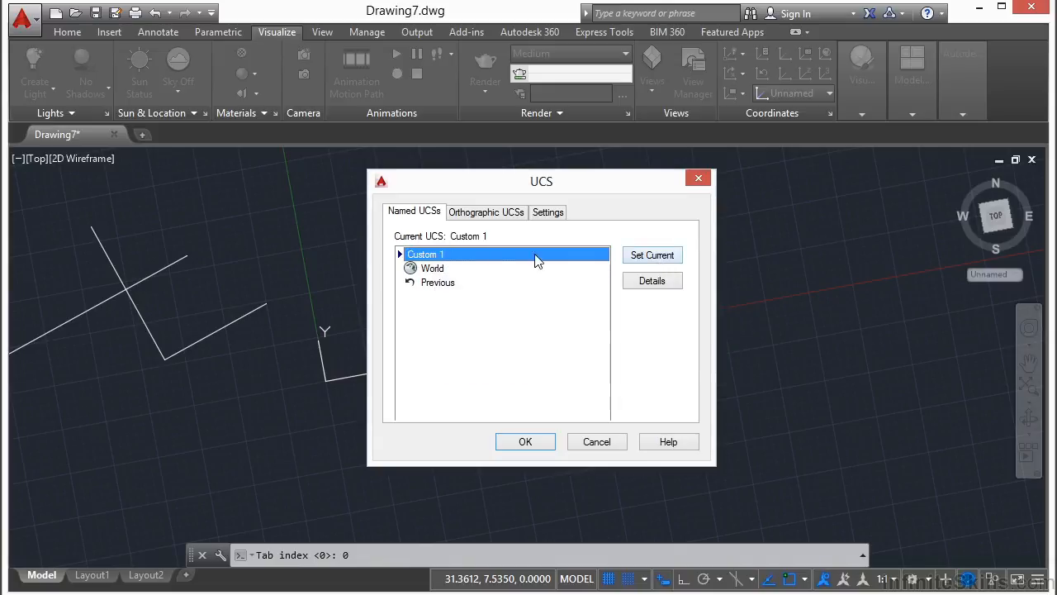
pyautogui.click(535, 441)
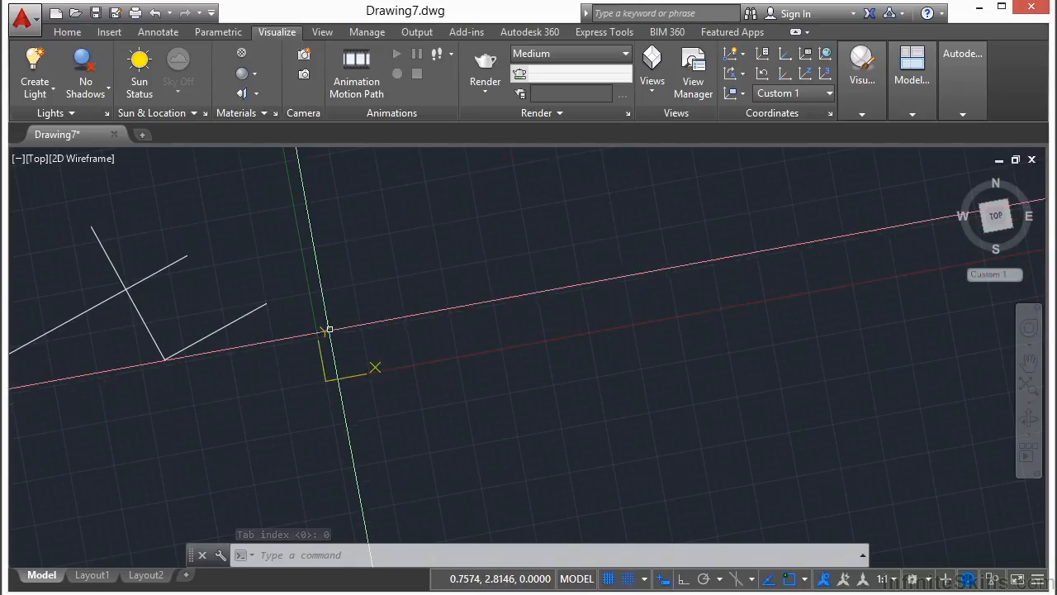
# Switch the current coordinate system from Custom 1 to World through the UCS icon's options.
pyautogui.click(341, 376)
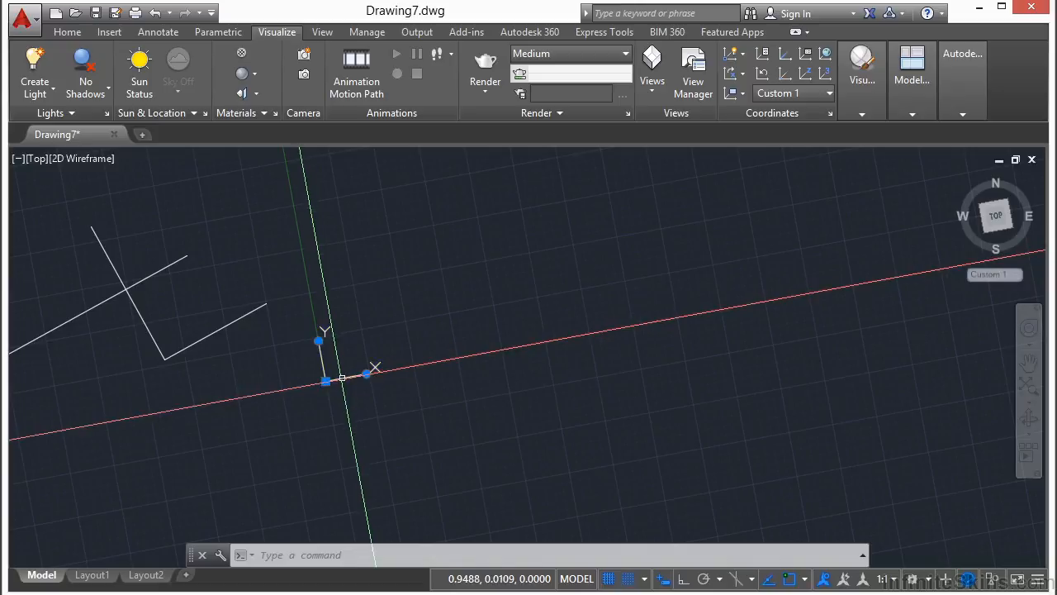
pyautogui.moveTo(341, 377)
pyautogui.click(391, 390)
pyautogui.moveTo(297, 398); pyautogui.dragTo(410, 323, button='middle')
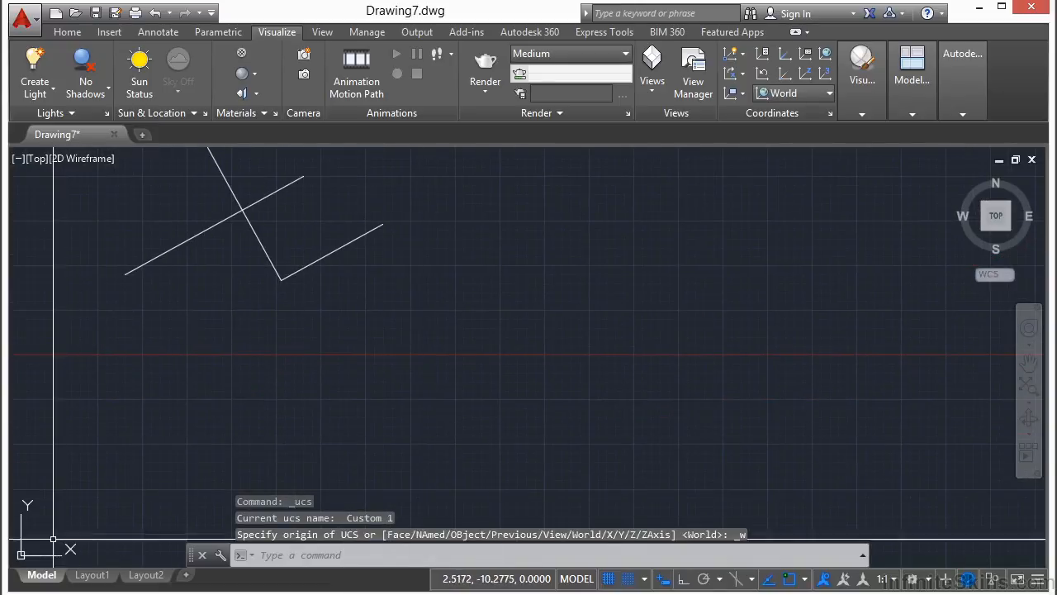
# Set the saved UCS Custom 1 as current from the list of named coordinate systems.
pyautogui.click(829, 115)
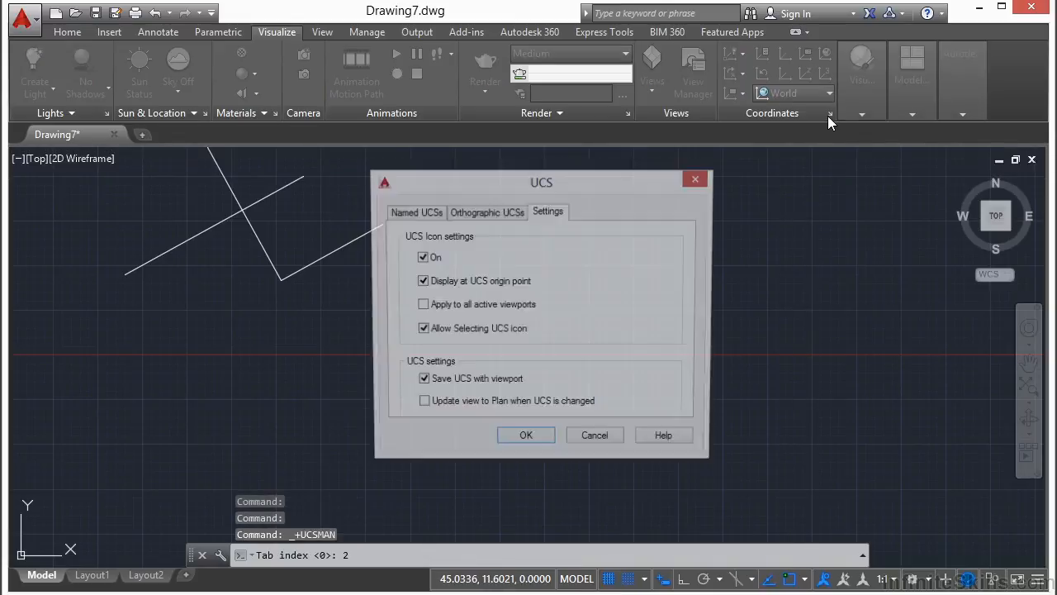
pyautogui.click(417, 213)
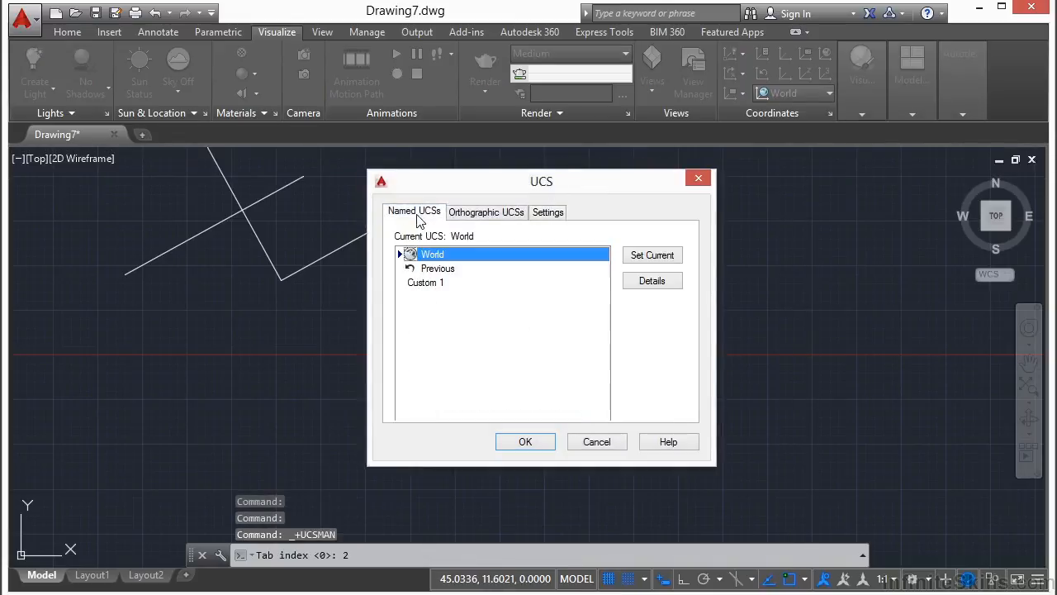
pyautogui.click(426, 284)
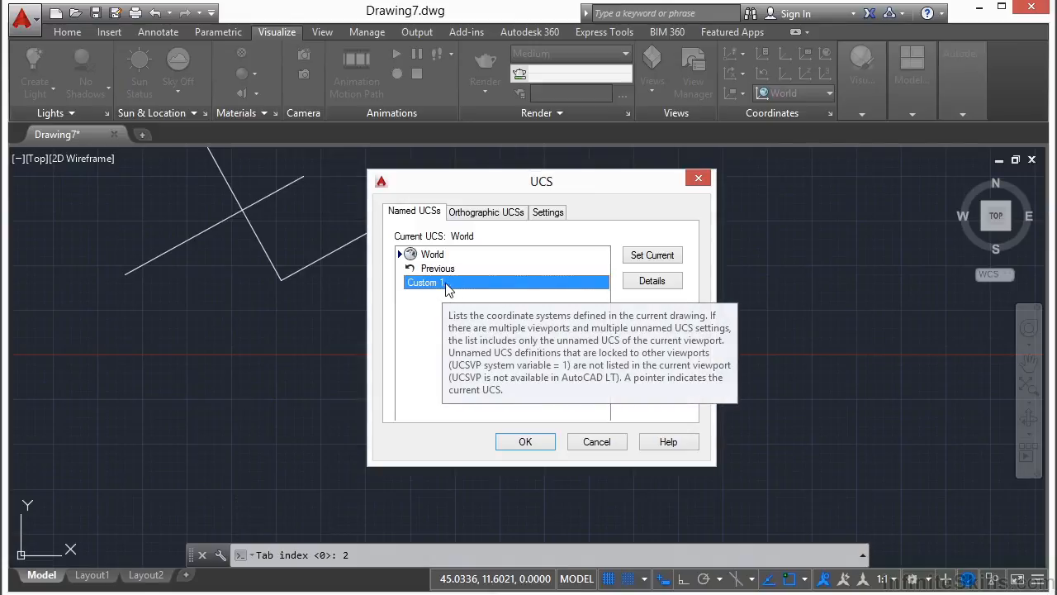
pyautogui.click(651, 263)
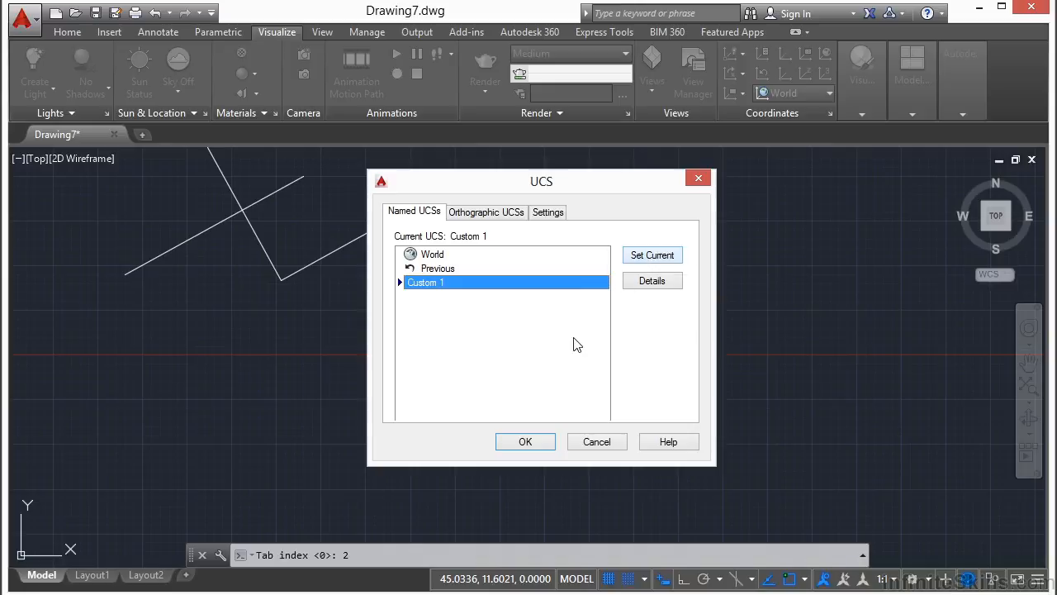
pyautogui.click(536, 447)
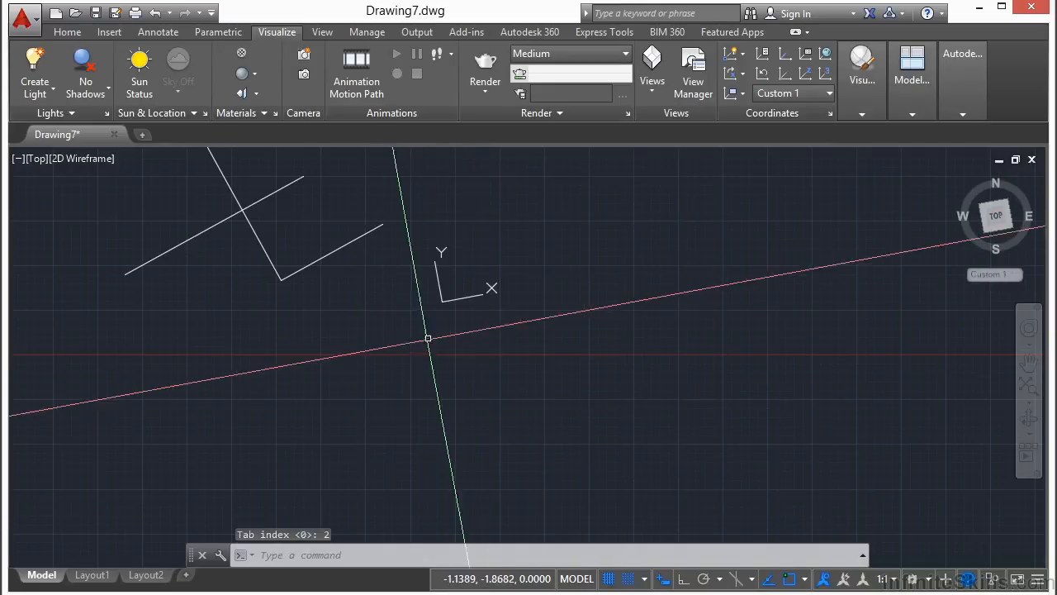
pyautogui.moveTo(376, 310); pyautogui.dragTo(350, 352, button='middle')
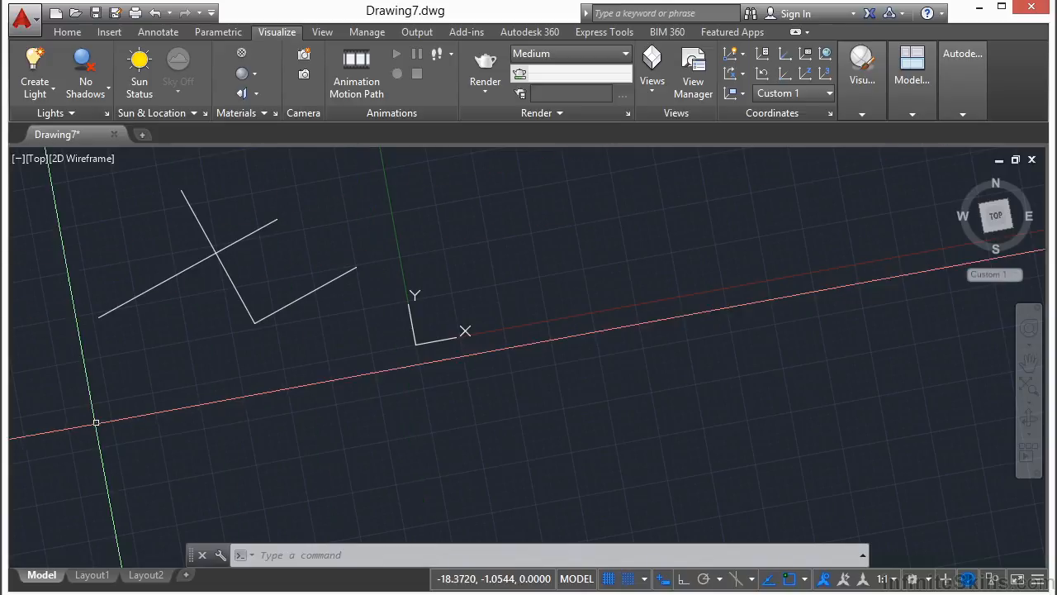
pyautogui.press('Escape')
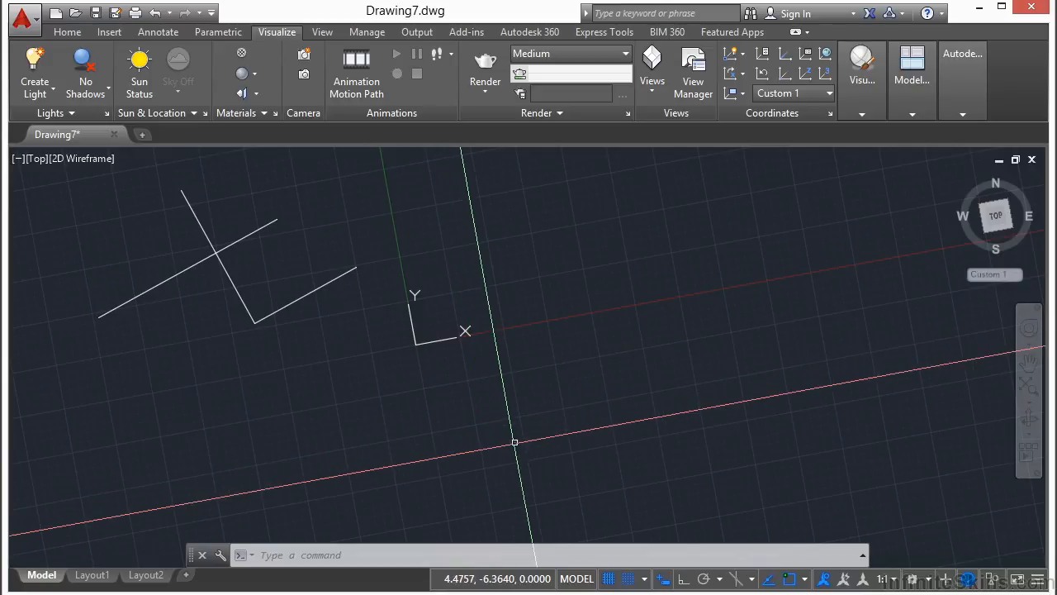
# Change the grid snap type to Isometric snap in the drafting settings.
pyautogui.click(644, 578)
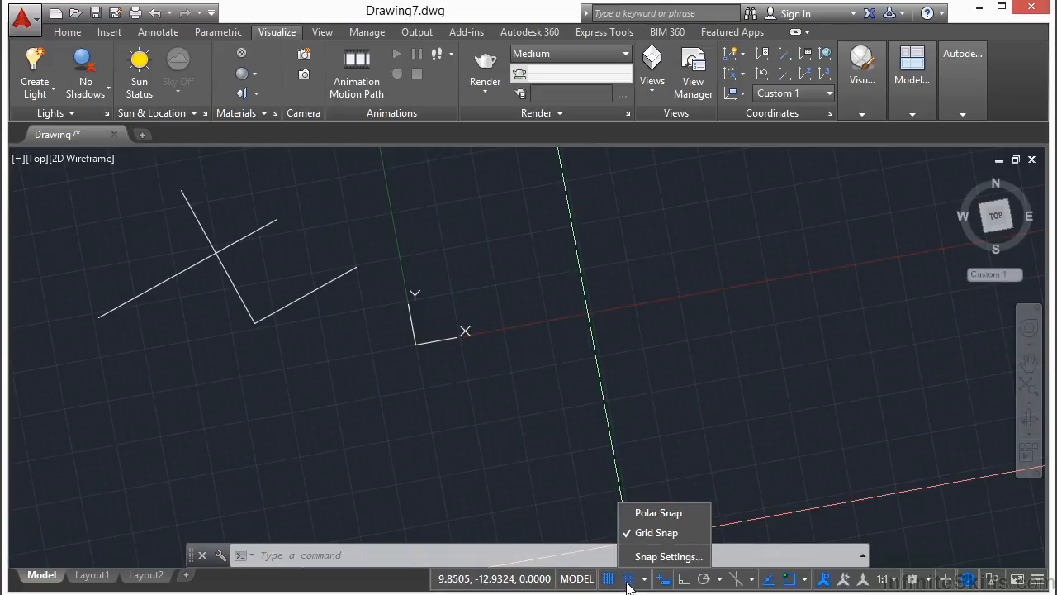
pyautogui.click(661, 556)
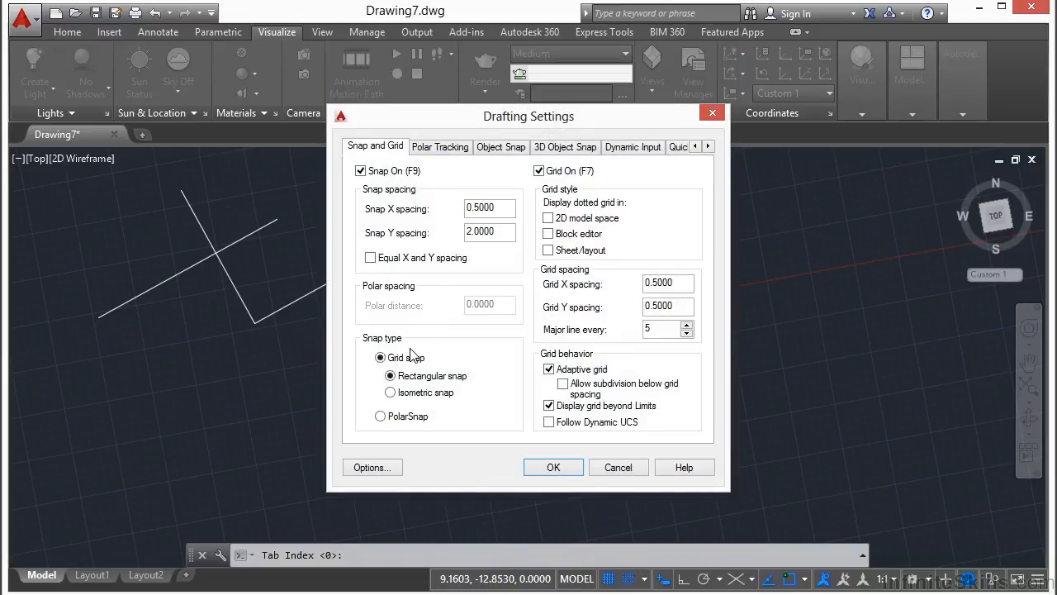
pyautogui.click(419, 393)
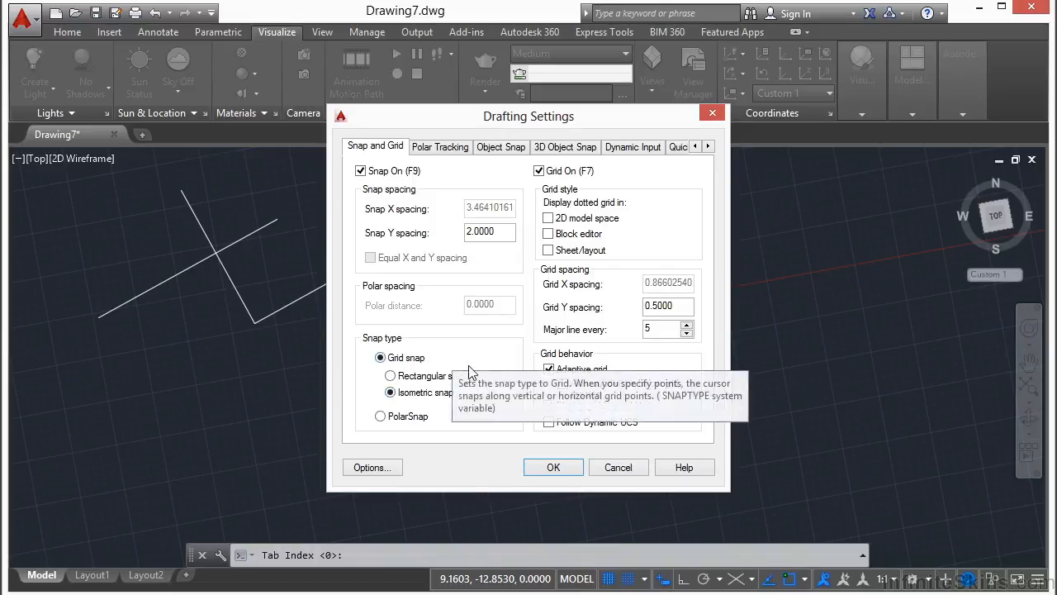
pyautogui.click(553, 468)
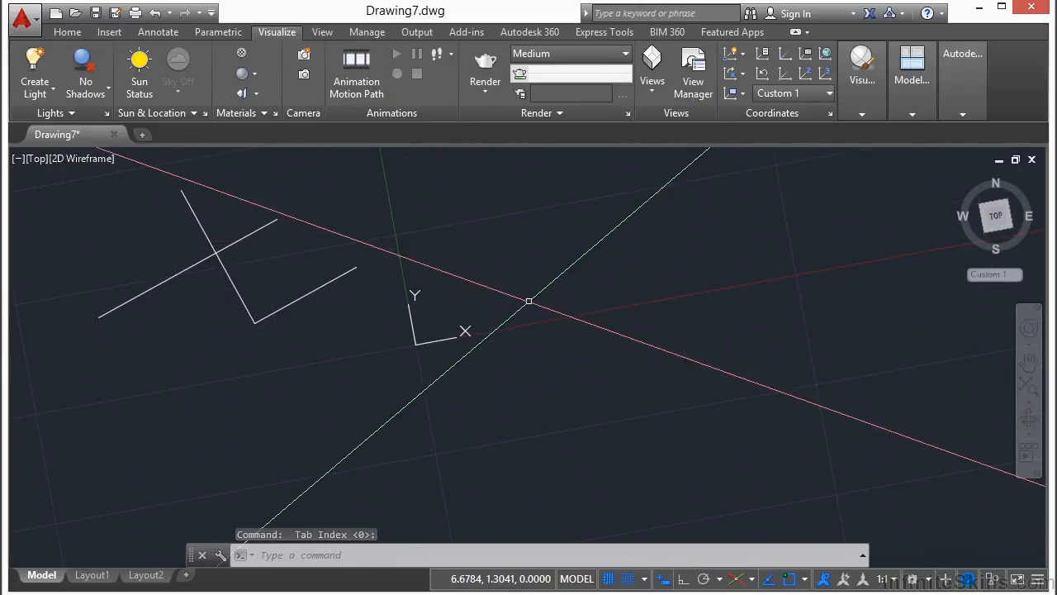
# With Ortho on, draw a closed isometric parallelogram right of the UCS icon, its downward-sloping sides about 18 units long.
pyautogui.scroll(-2, 529, 302)
pyautogui.moveTo(739, 316); pyautogui.dragTo(406, 316, button='middle')
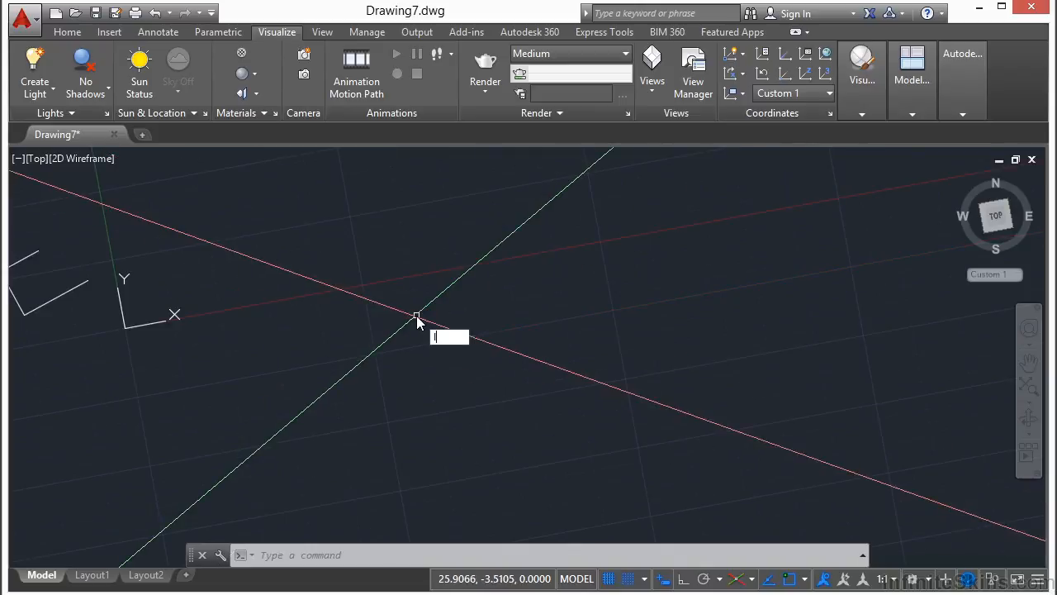
pyautogui.write('l')
pyautogui.press('Return')
pyautogui.click(366, 251)
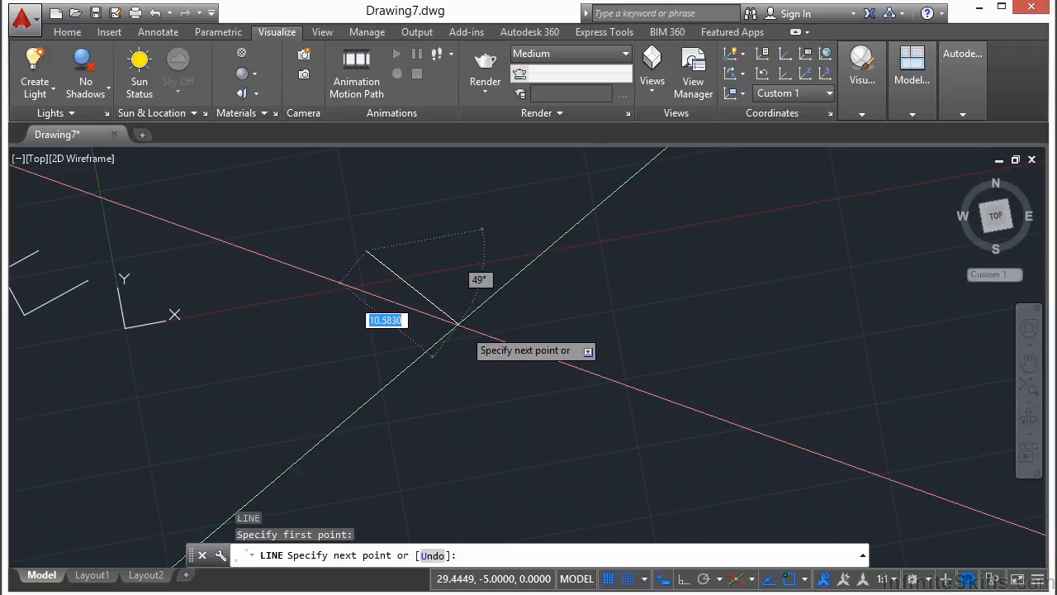
pyautogui.press('F7')
pyautogui.press('F7')
pyautogui.press('F8')
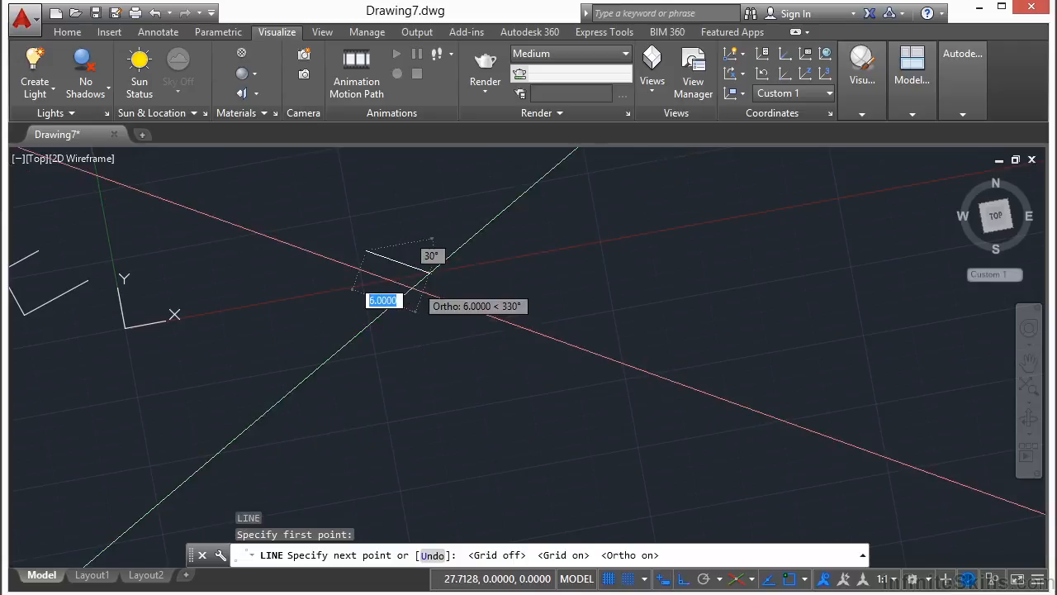
pyautogui.click(554, 316)
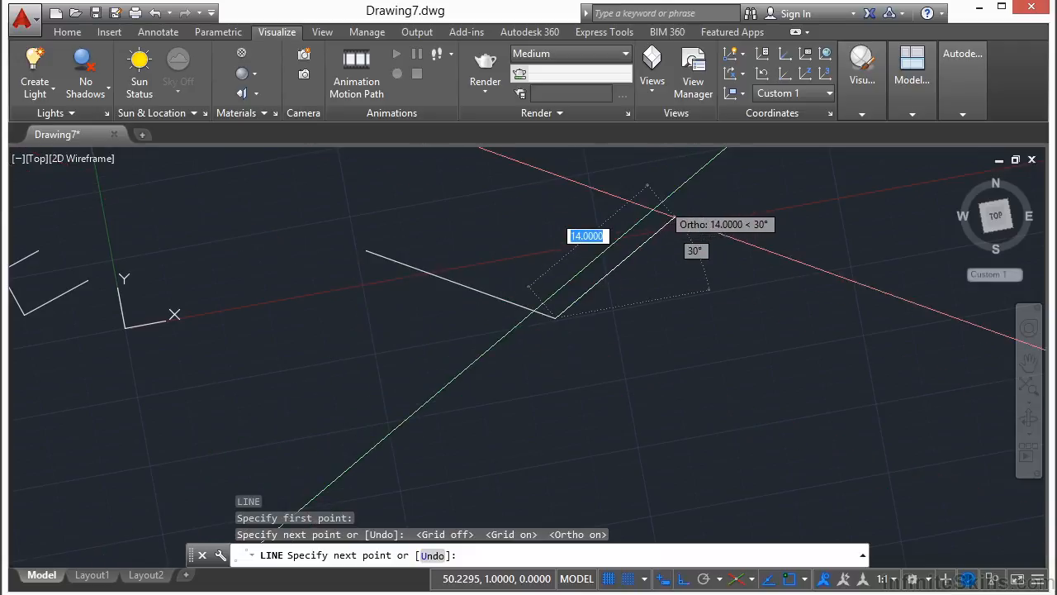
pyautogui.click(690, 200)
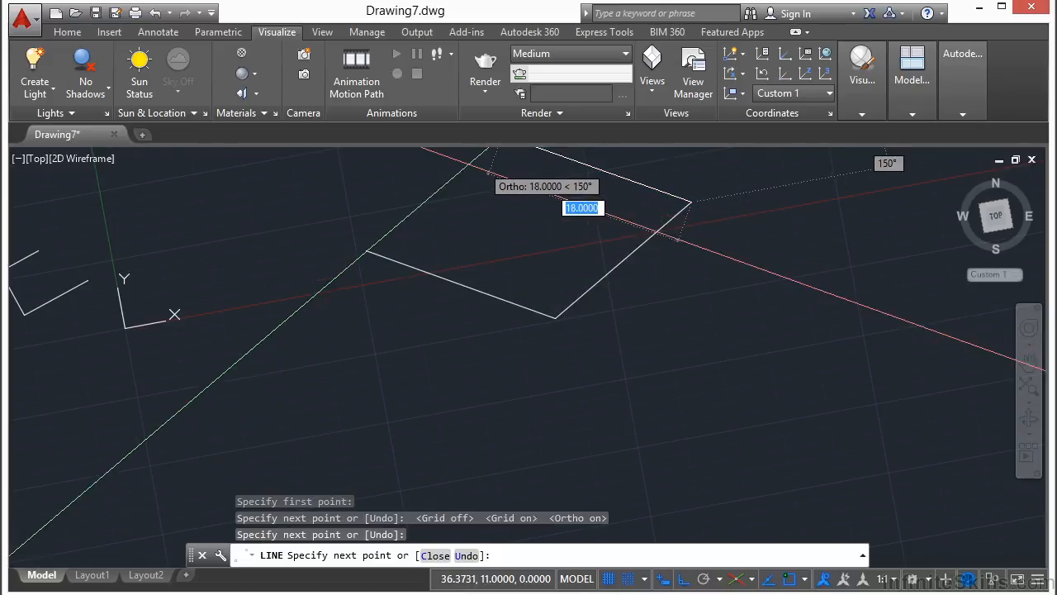
pyautogui.click(489, 171)
pyautogui.click(366, 250)
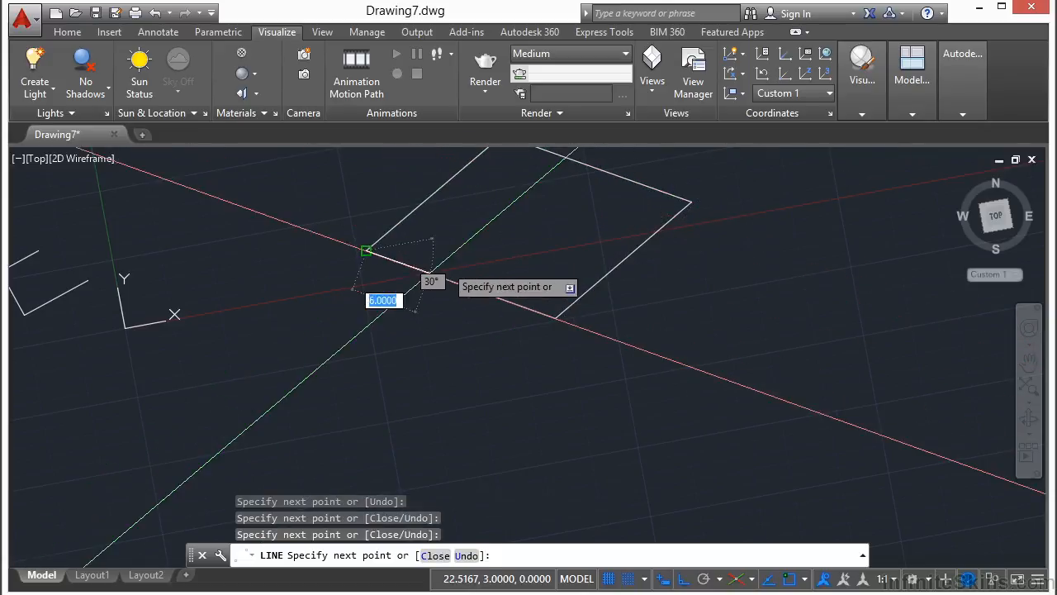
pyautogui.press('Return')
# Draw a vertical edge 20 units down from the parallelogram's left corner, cycling through the isoplanes and finishing on Isoplane Right.
pyautogui.scroll(-2, 376, 341)
pyautogui.moveTo(376, 341); pyautogui.dragTo(439, 290, button='middle')
pyautogui.write('l')
pyautogui.press('Return')
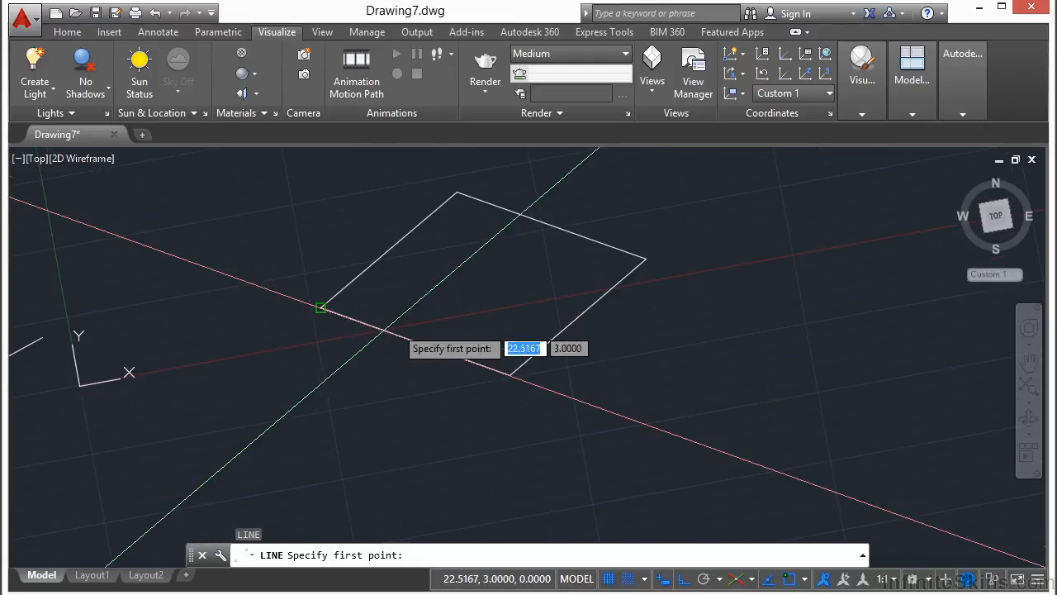
pyautogui.click(321, 307)
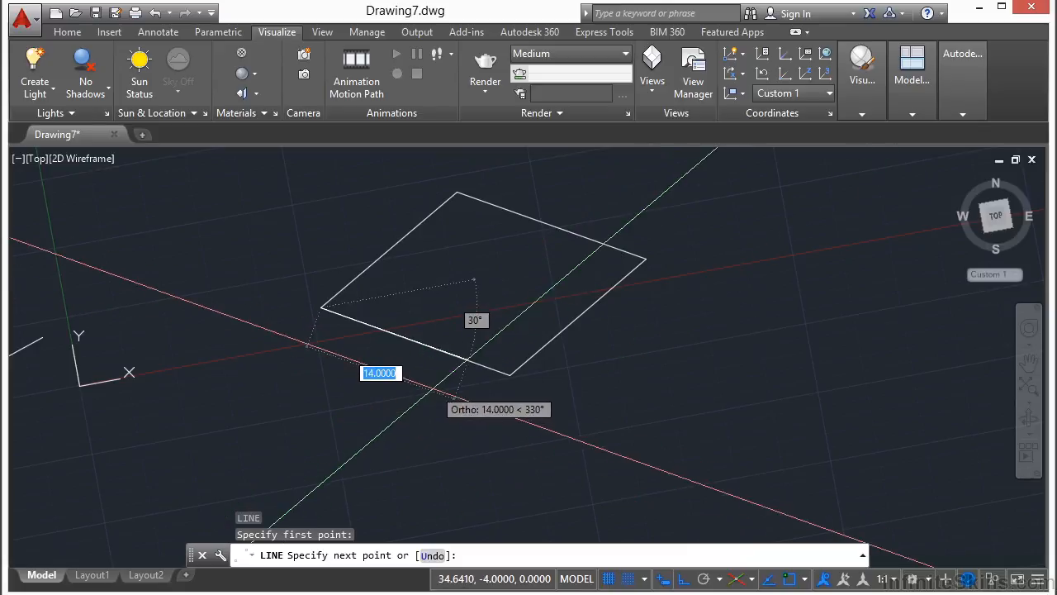
pyautogui.press('F5')
pyautogui.moveTo(400, 417); pyautogui.dragTo(377, 292, button='middle')
pyautogui.scroll(-2, 366, 337)
pyautogui.press('F5')
pyautogui.press('F5')
pyautogui.press('F5')
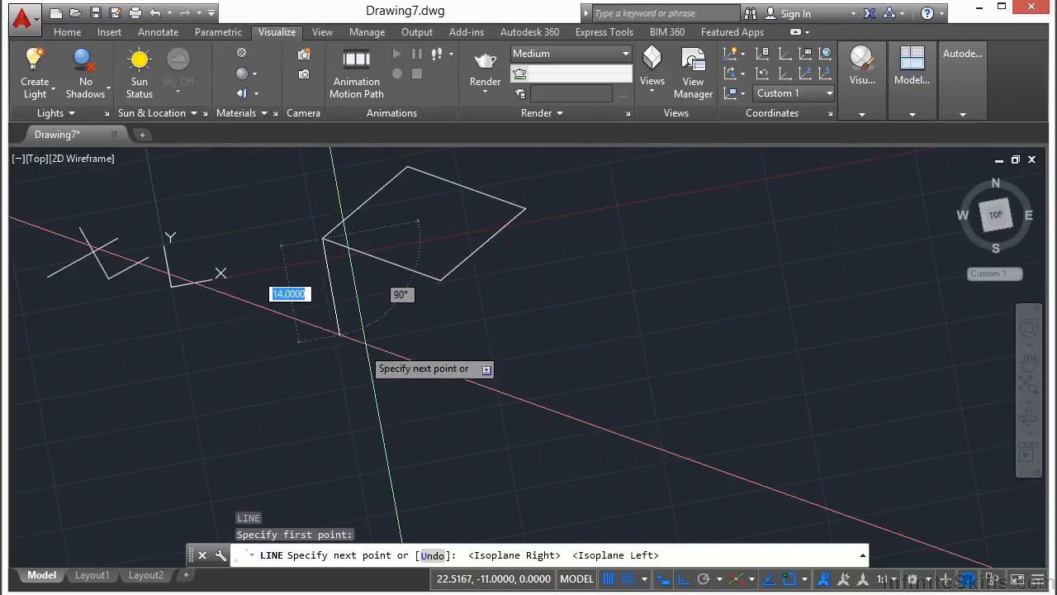
pyautogui.press('F5')
pyautogui.press('F5')
pyautogui.press('F5')
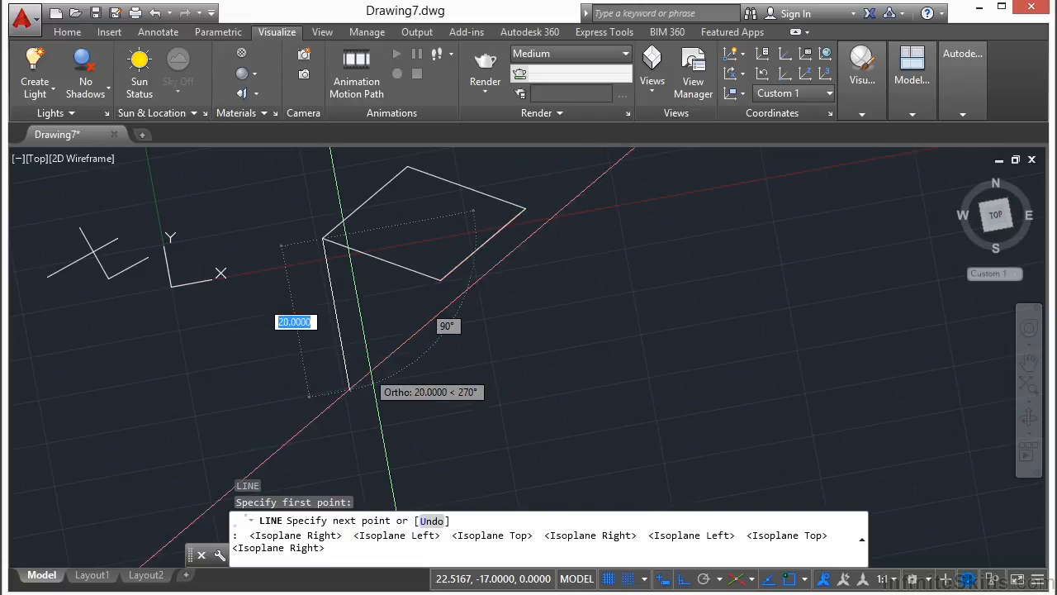
pyautogui.click(350, 387)
# Using Isoplane Left and Isoplane Top, draw the box's front vertical edge and its base outline, closing at the left edge's lower end.
pyautogui.press('F5')
pyautogui.click(468, 430)
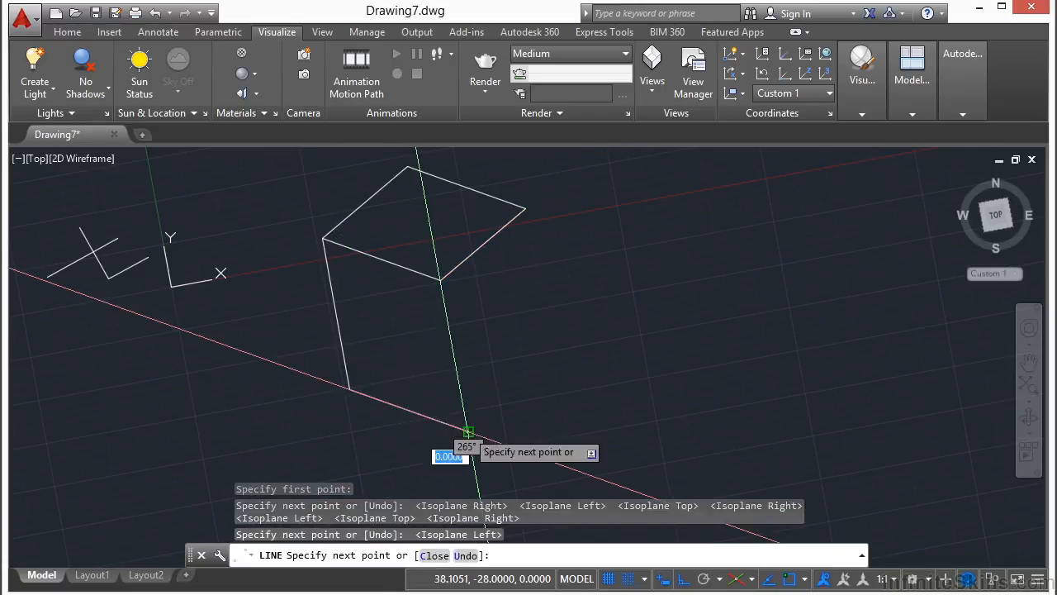
pyautogui.click(577, 355)
pyautogui.press('F5')
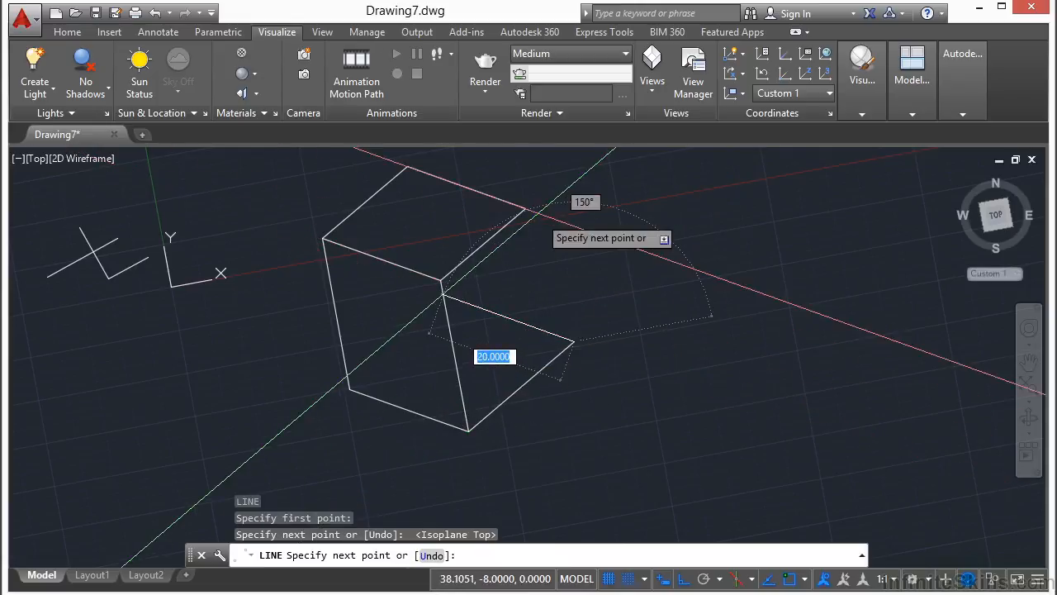
pyautogui.click(487, 285)
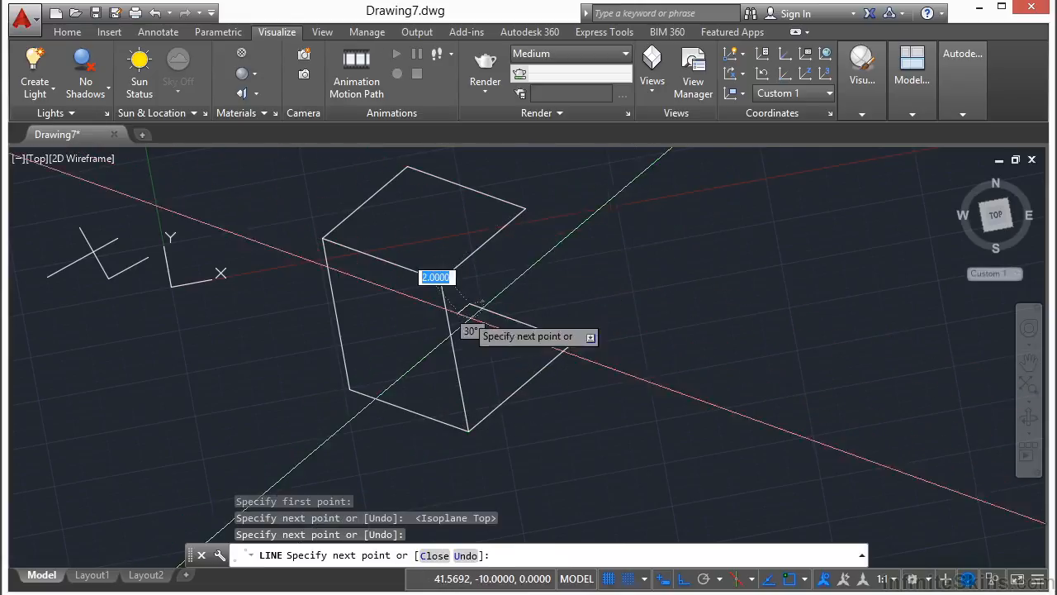
pyautogui.click(350, 388)
pyautogui.press('Return')
# Draw a line joining the top face's right corner to the base's right corner.
pyautogui.press('Return')
pyautogui.click(526, 209)
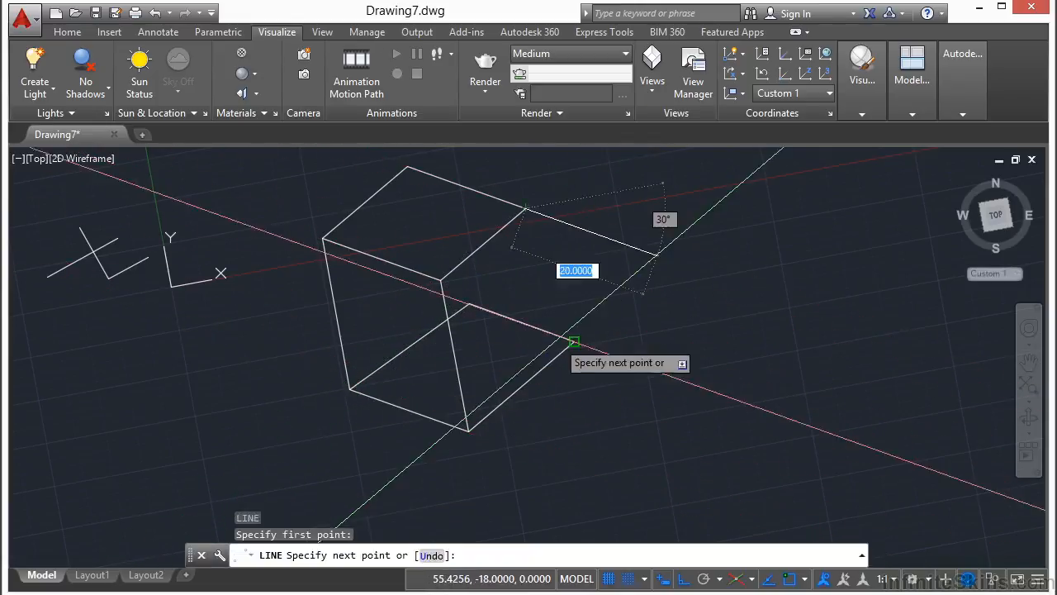
pyautogui.click(574, 341)
pyautogui.press('Return')
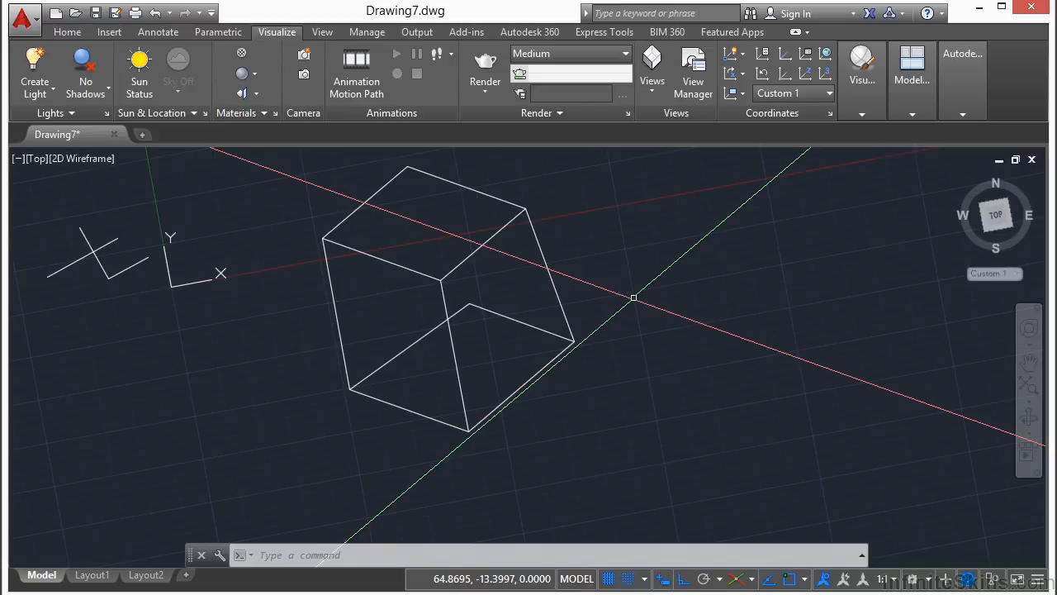
# Change the grid snap type from Isometric snap back to Rectangular snap in the drafting settings.
pyautogui.rightClick(629, 580)
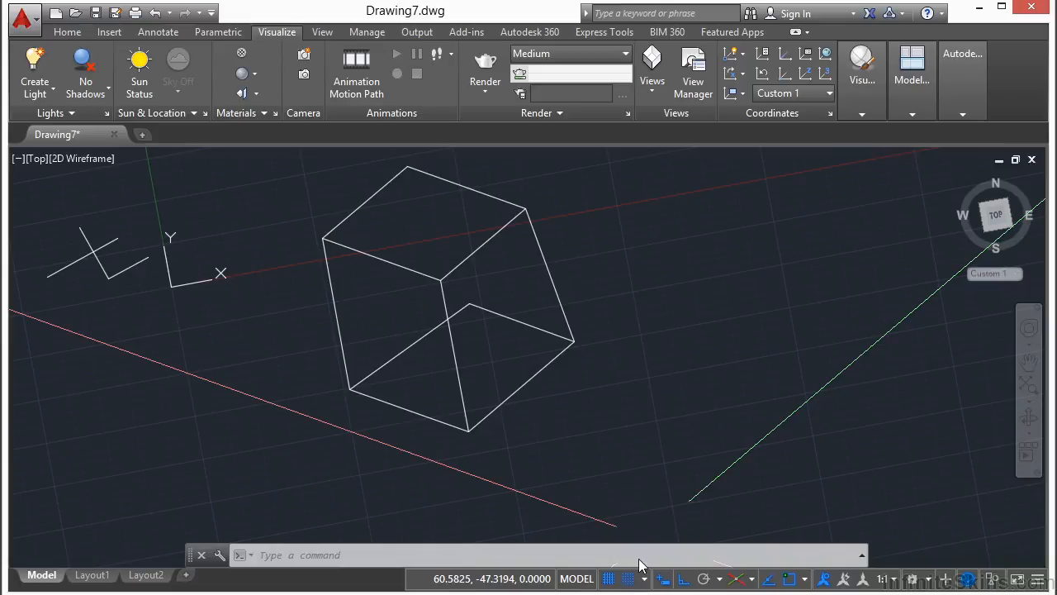
pyautogui.click(667, 556)
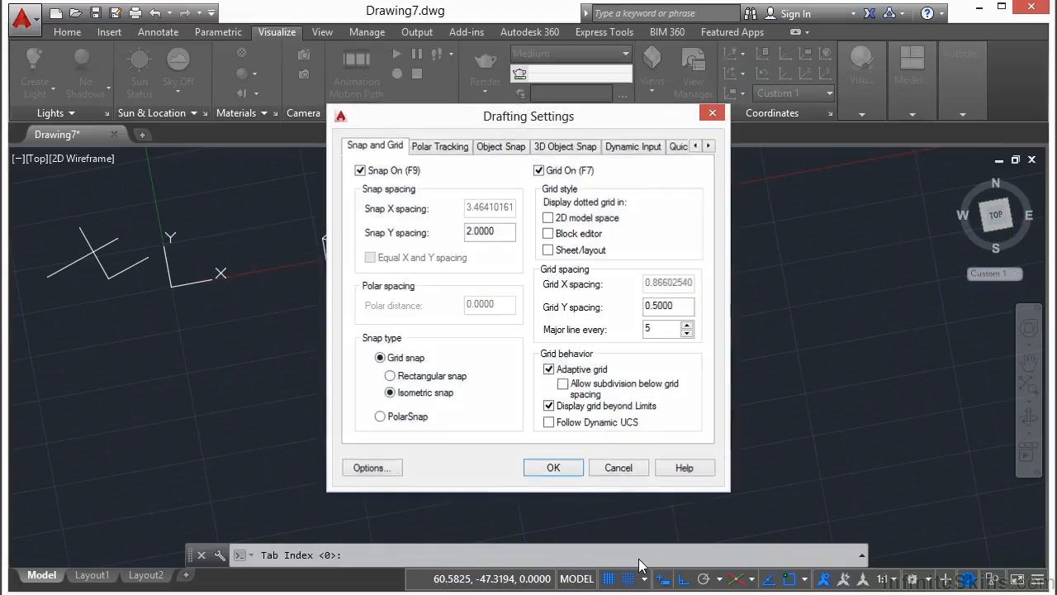
pyautogui.click(435, 378)
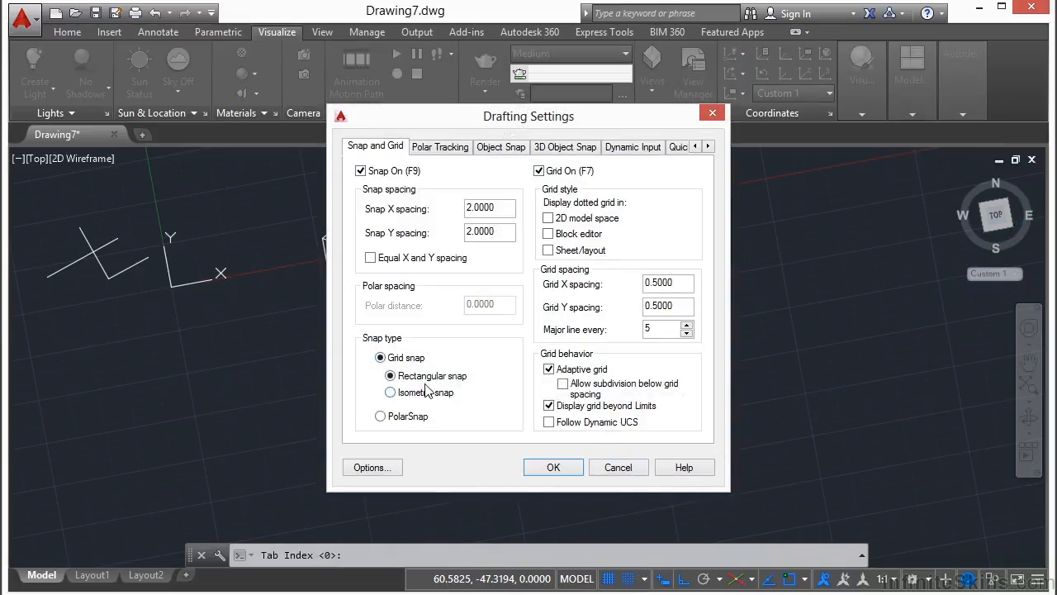
pyautogui.click(424, 397)
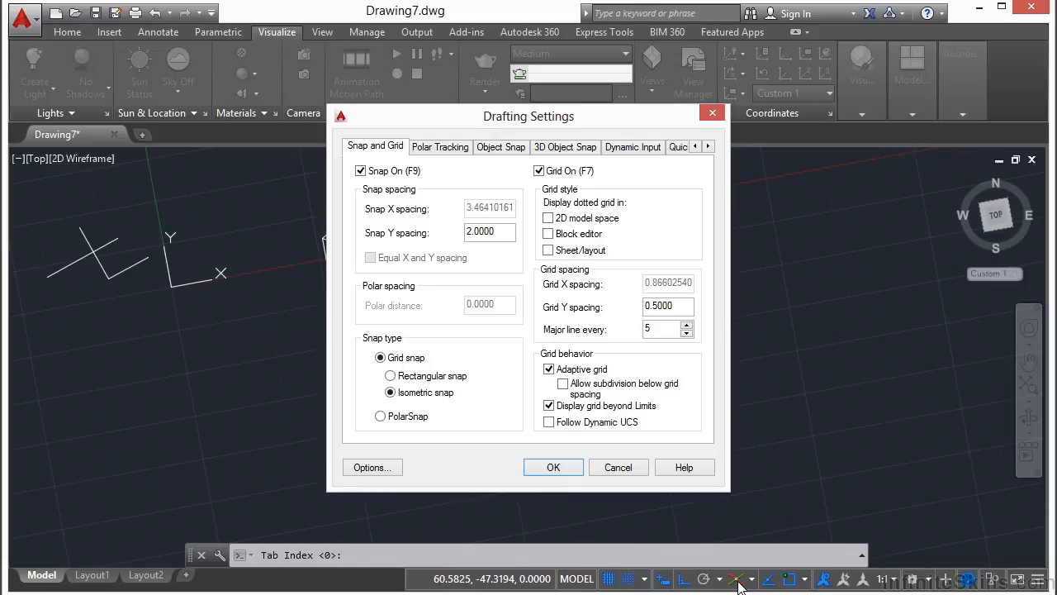
pyautogui.click(401, 380)
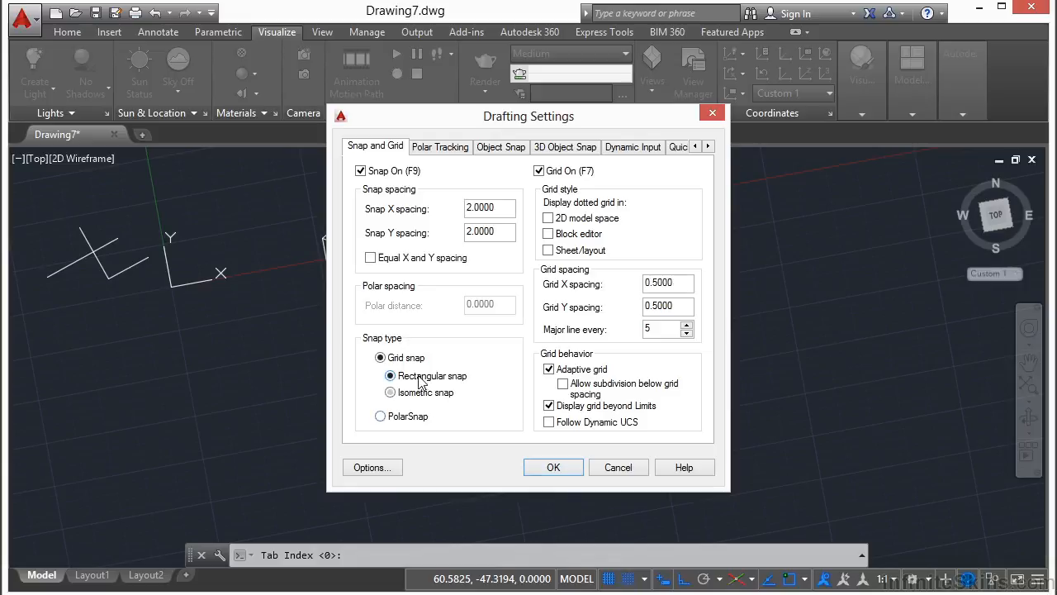
pyautogui.click(555, 467)
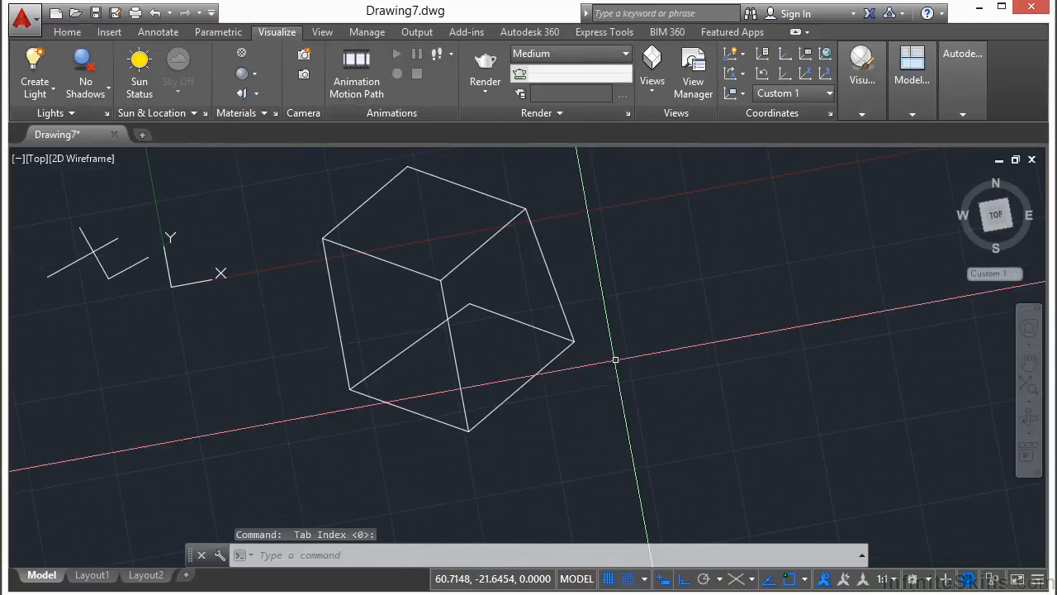